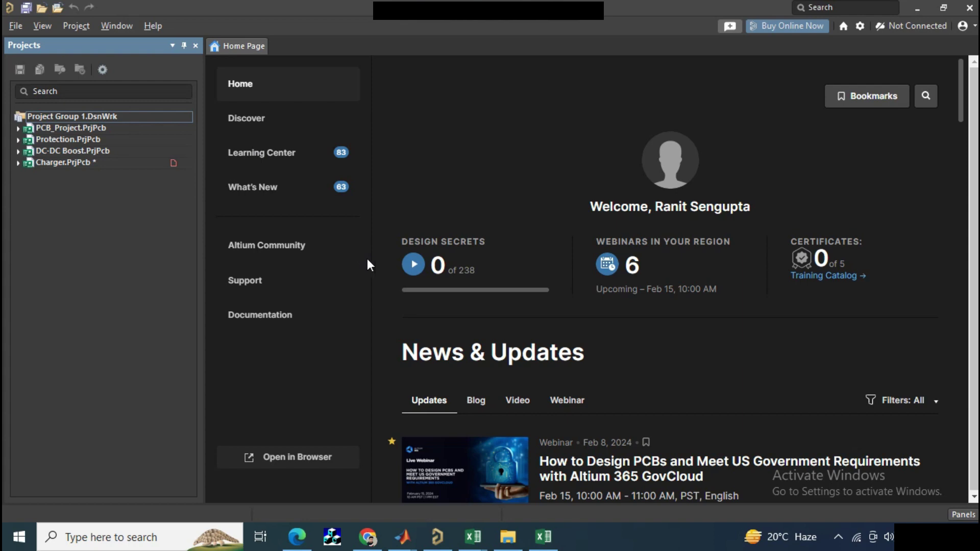
Start a new local PCB project and set its location to a new desktop folder named "Transformer design".
click(13, 27)
mouse_move(45, 44)
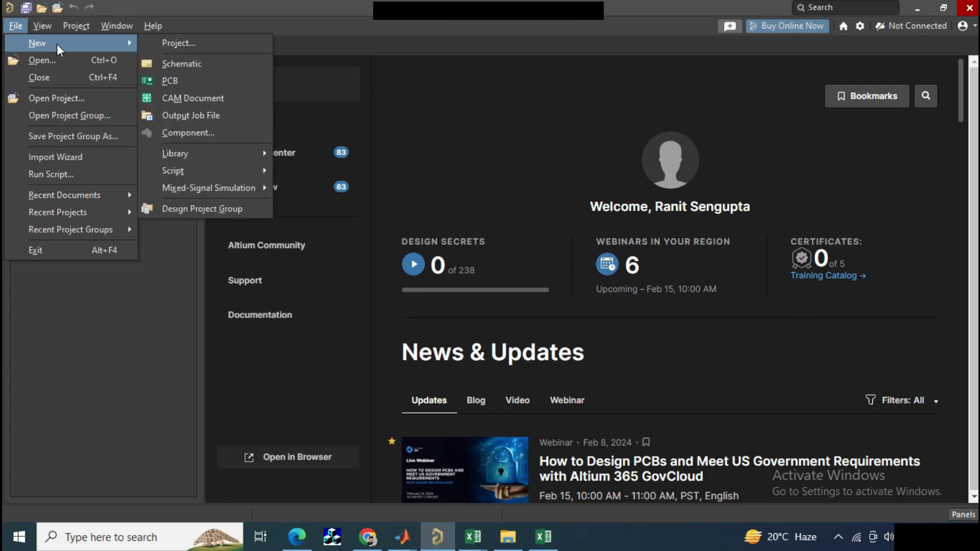
click(172, 42)
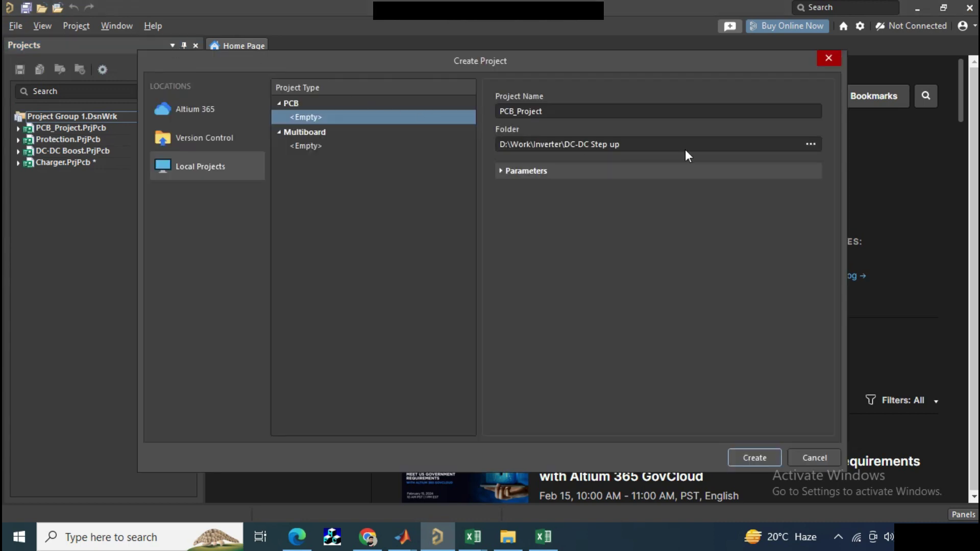
click(810, 143)
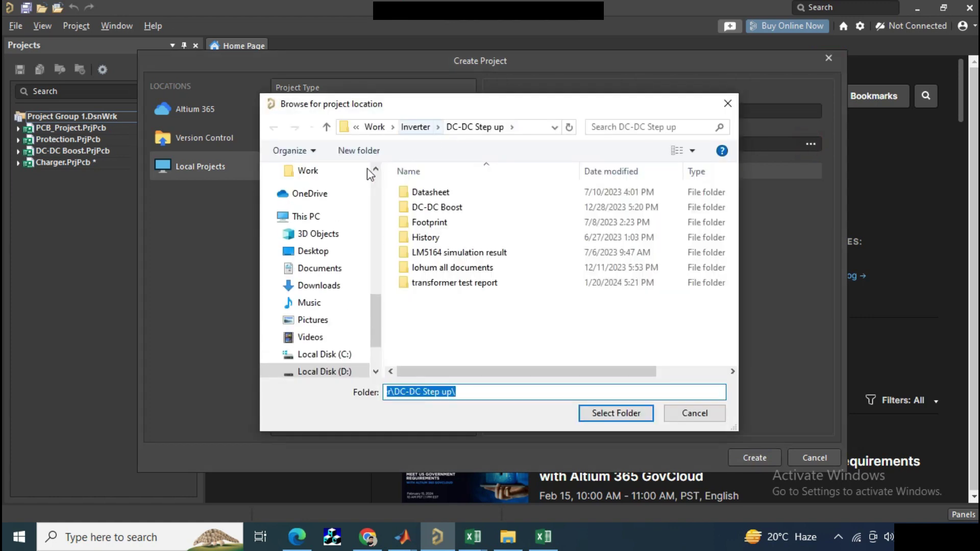
click(321, 252)
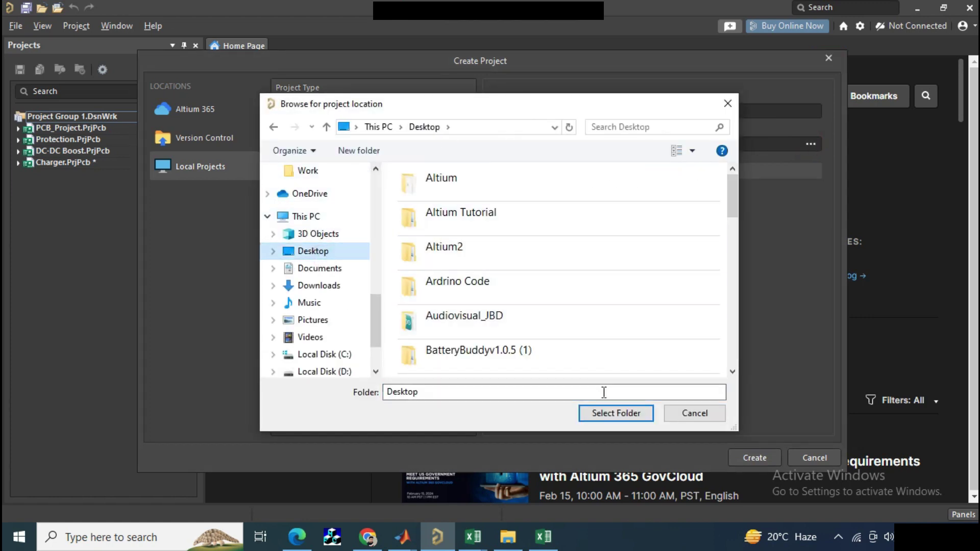
click(369, 151)
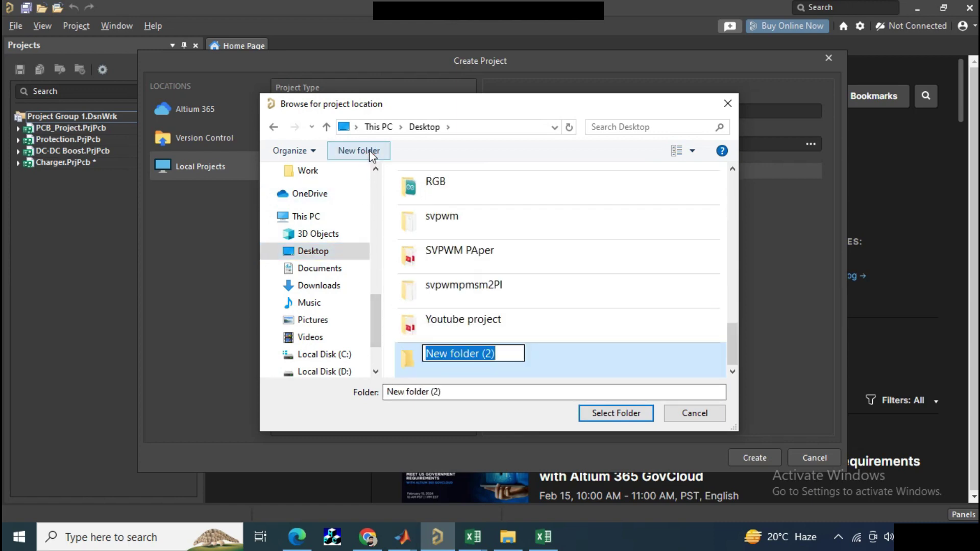
text(Tr)
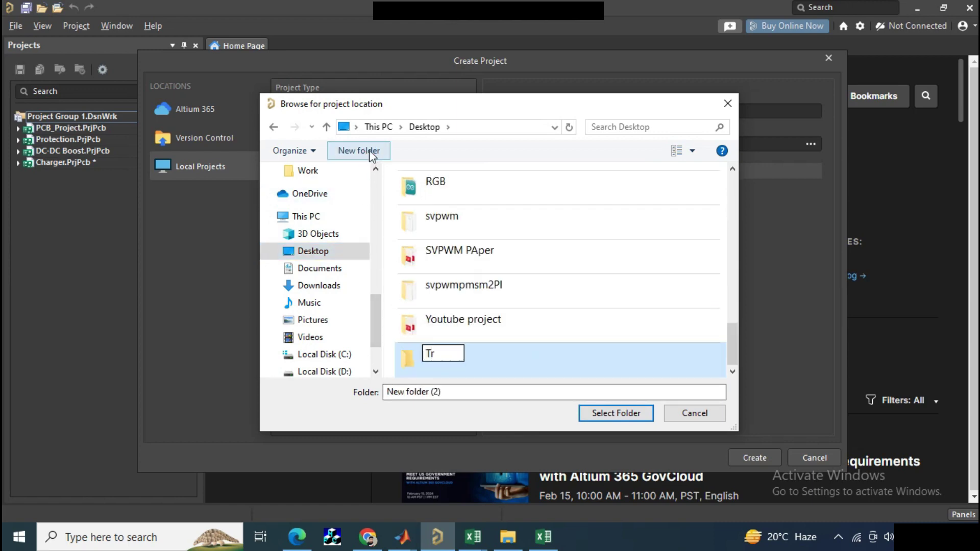
text(ansformer)
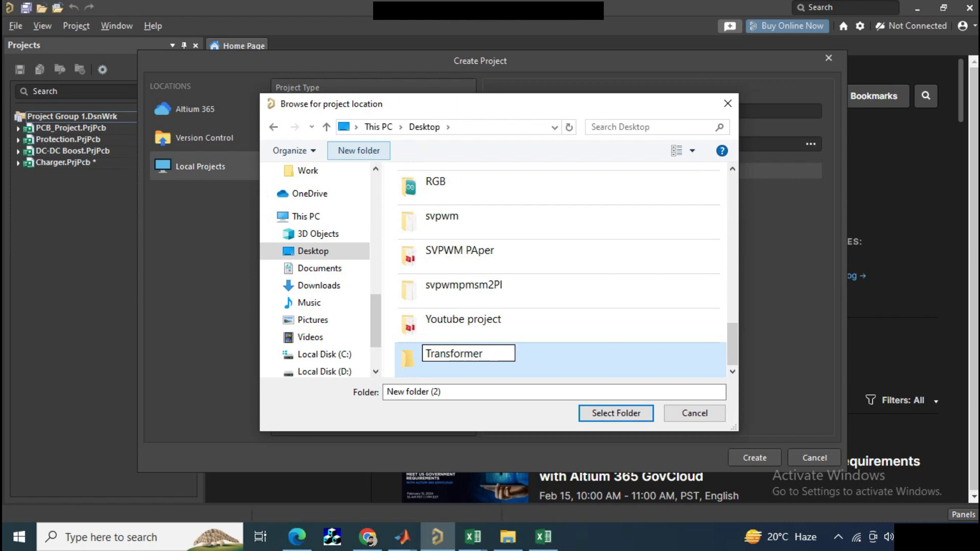
text( design)
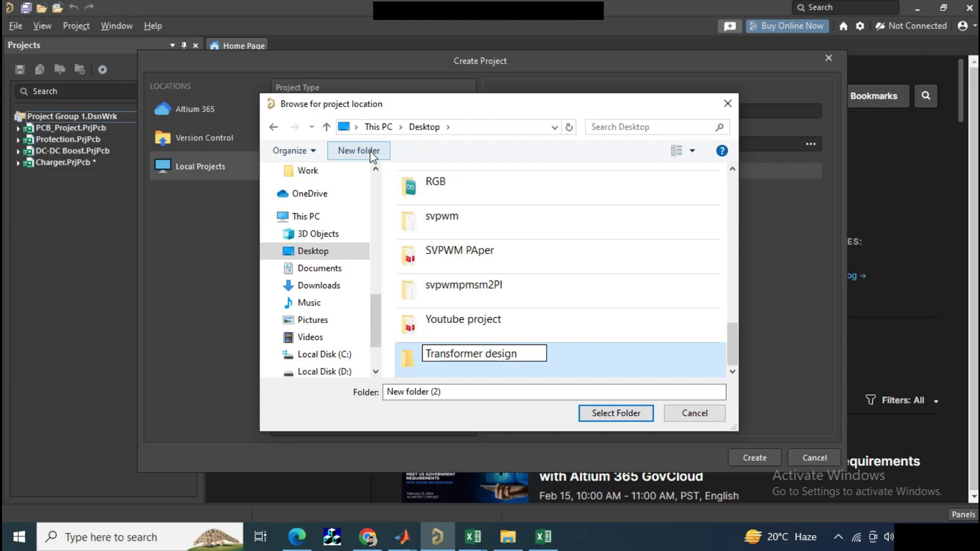
key(Return)
click(620, 415)
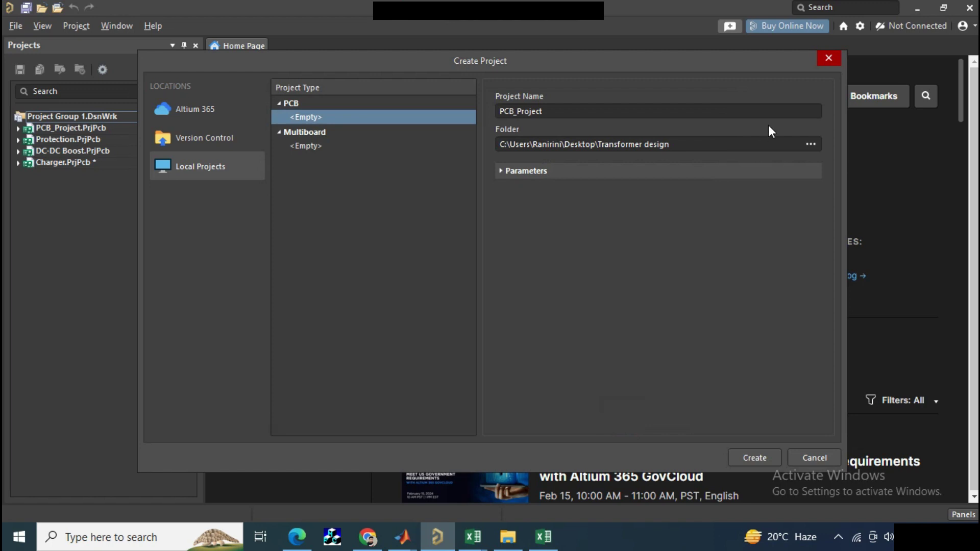
Name the project "Transformer design" and create it.
double_click(560, 113)
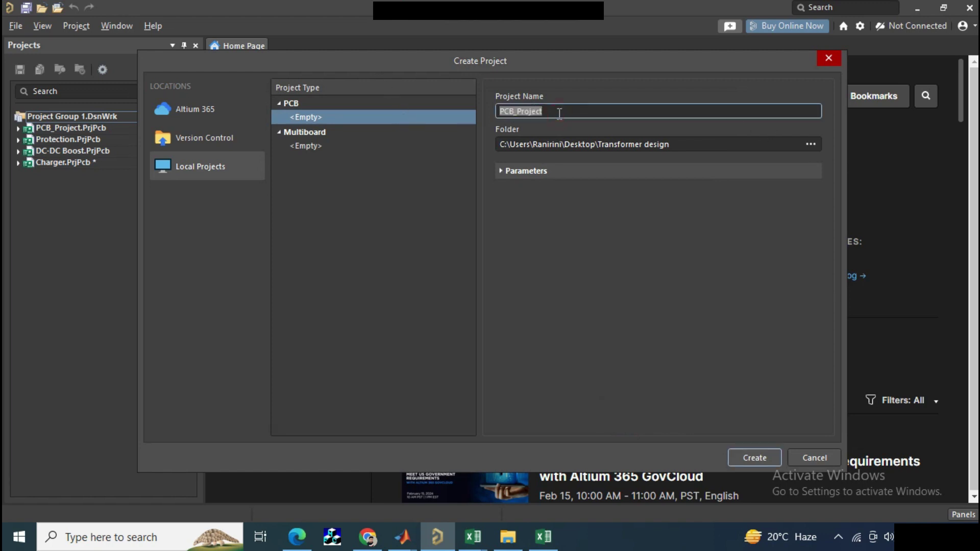
text(Transformer design)
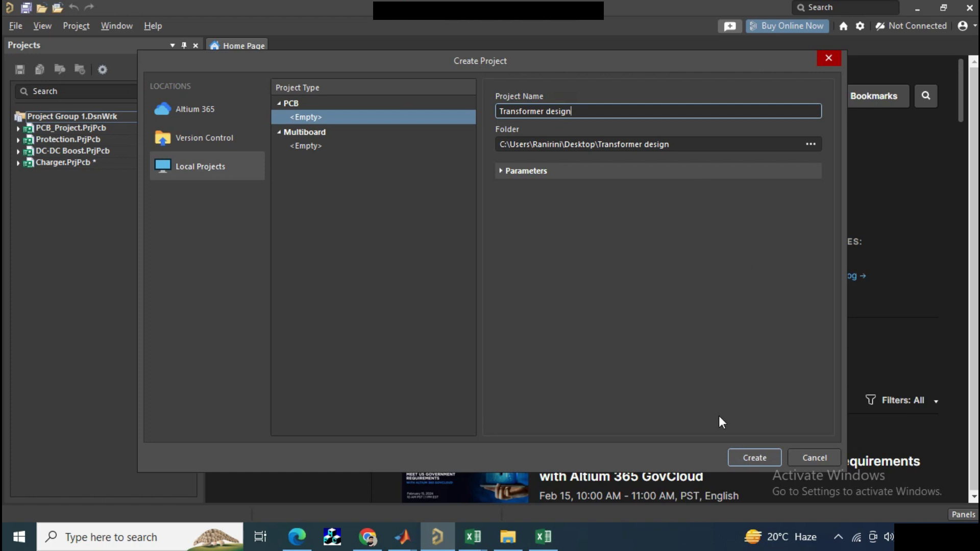
click(754, 458)
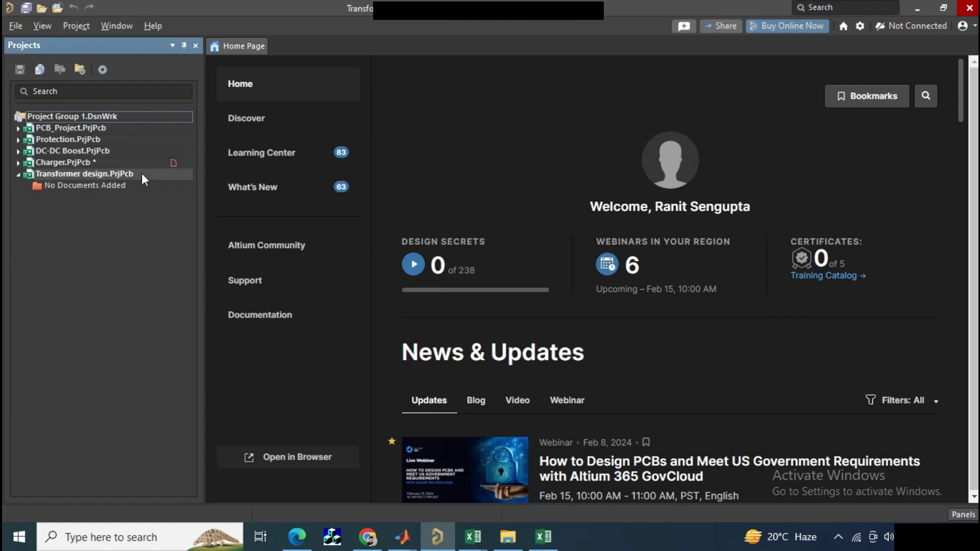
Add a new PCB document to the Transformer design project.
right_click(139, 173)
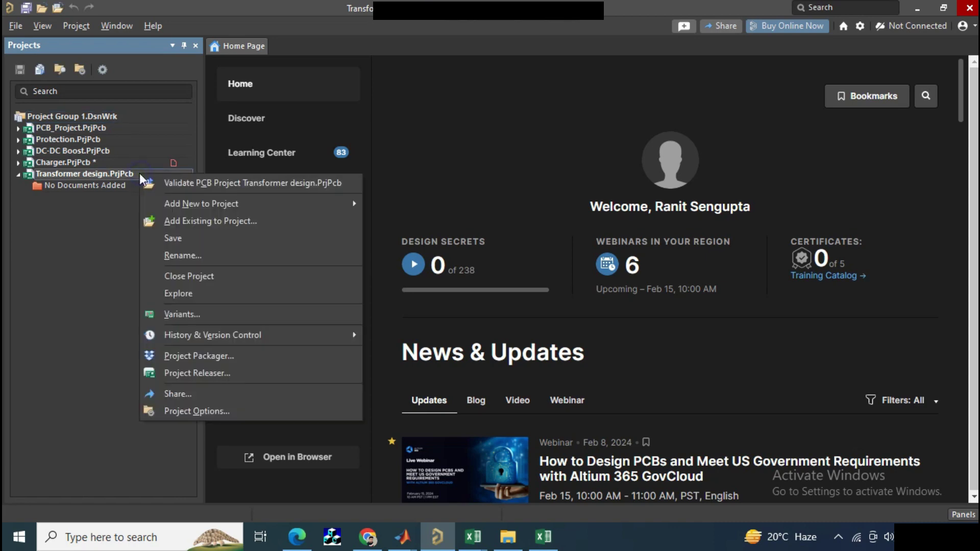
mouse_move(191, 202)
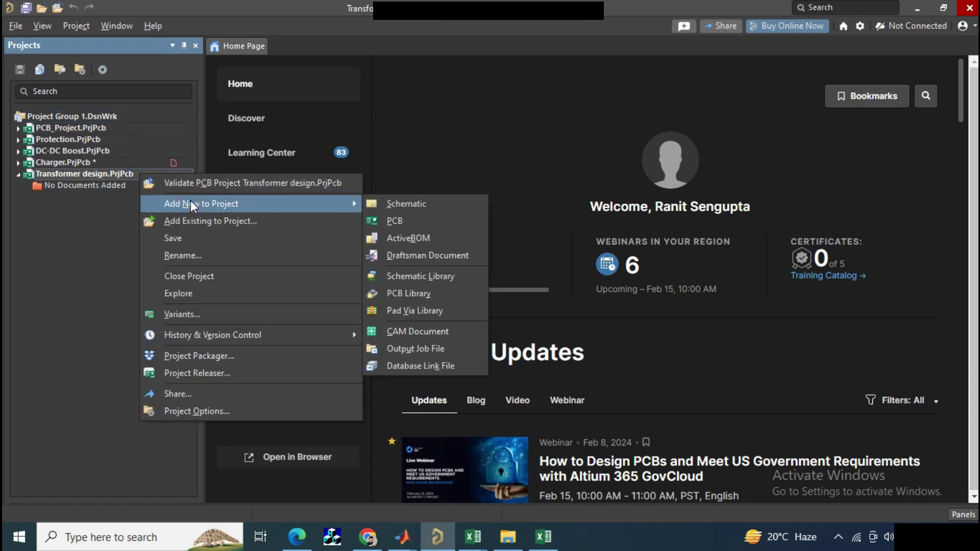
click(396, 221)
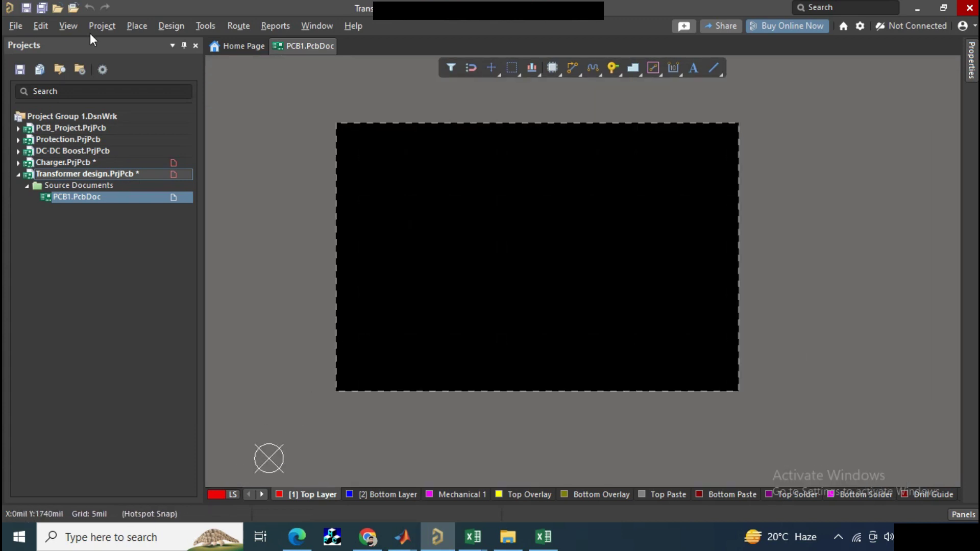
Set the relative origin at the lower-left corner of the board outline.
click(41, 26)
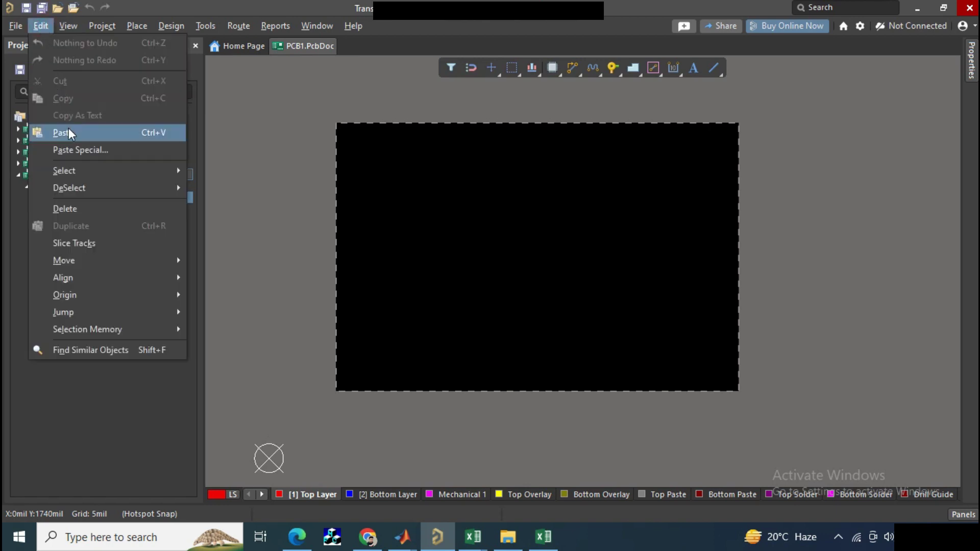
mouse_move(140, 297)
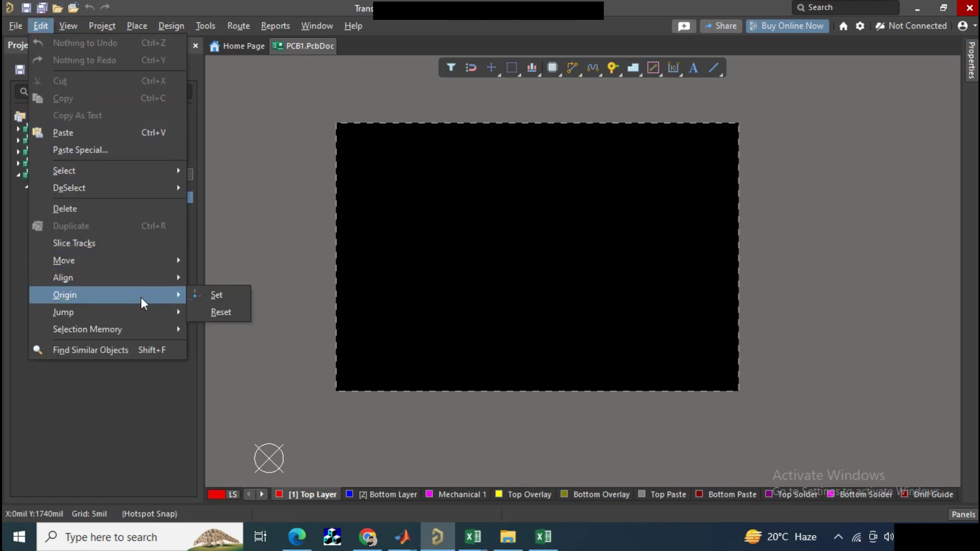
click(217, 295)
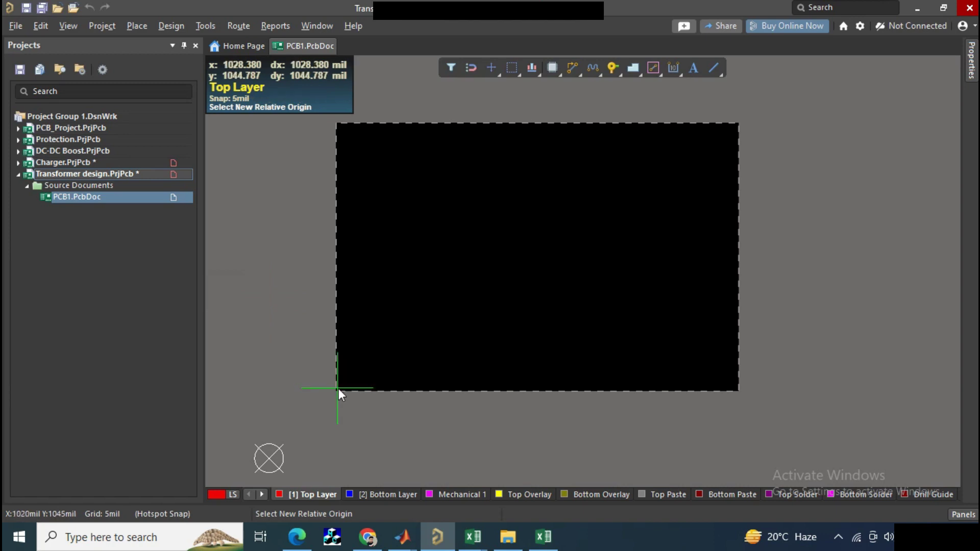
ctrl+scroll(338, 389, up, 4)
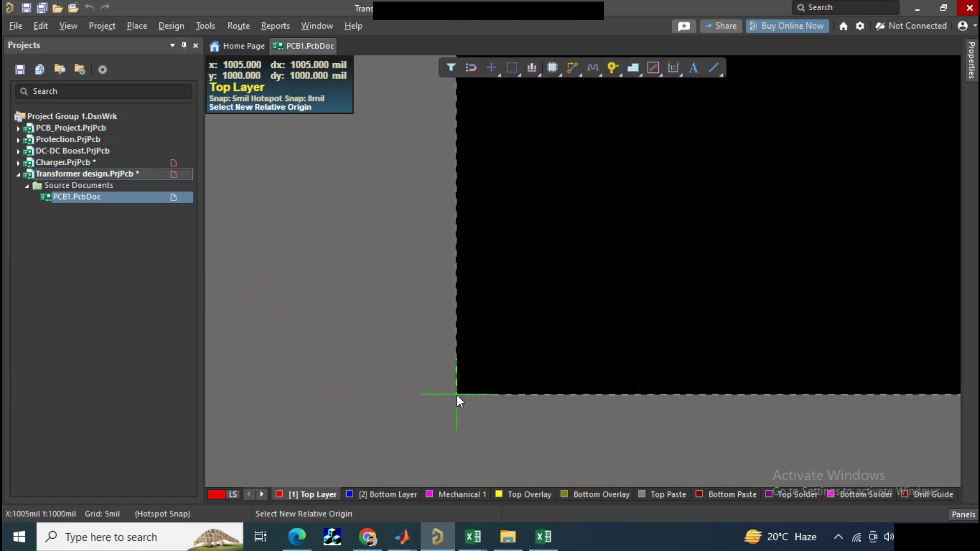
click(456, 394)
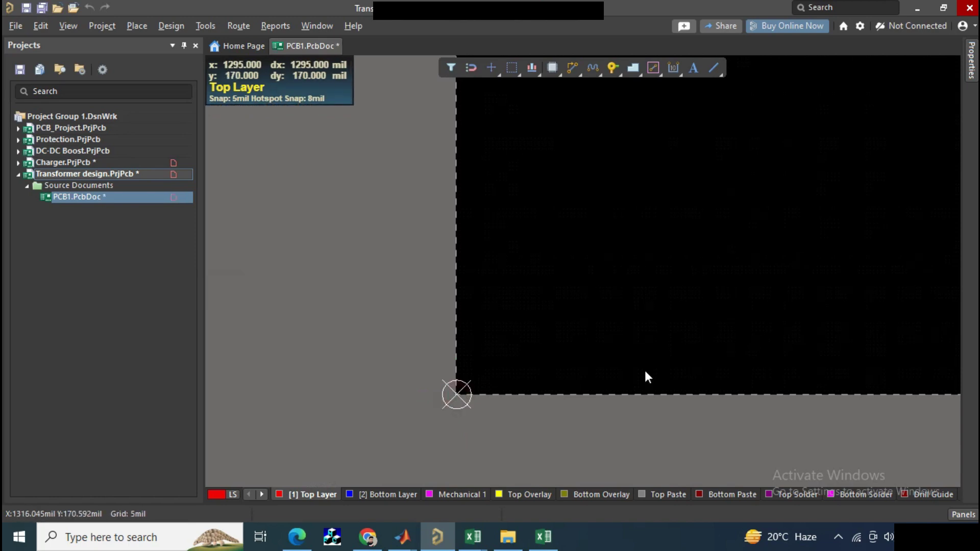
Open the AutoCAD file "SMPS Transformer requirement-LM20-102" from Downloads for DXF/DWG import into the PCB document.
ctrl+scroll(645, 370, down, 1)
ctrl+scroll(645, 370, down, 2)
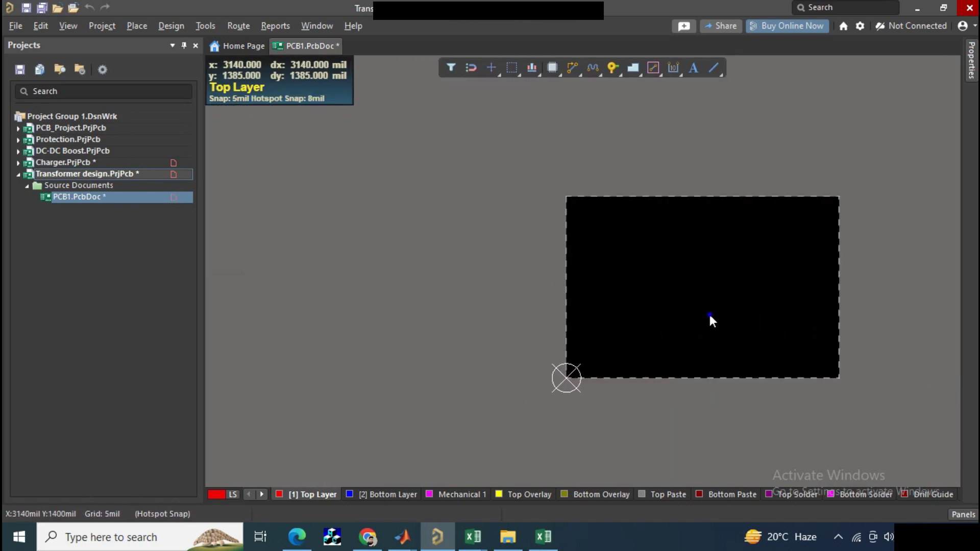
right_drag(709, 314, 483, 264)
ctrl+scroll(522, 256, up, 2)
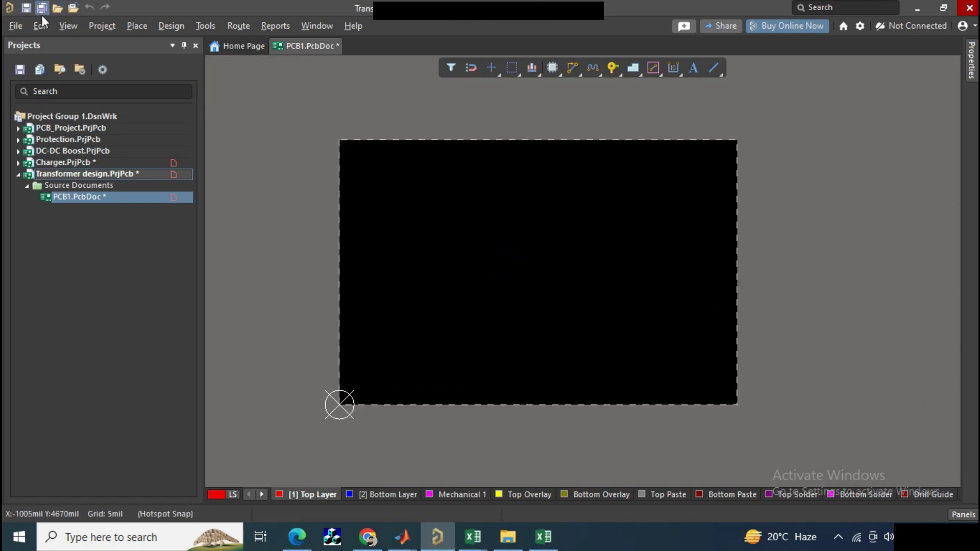
click(15, 28)
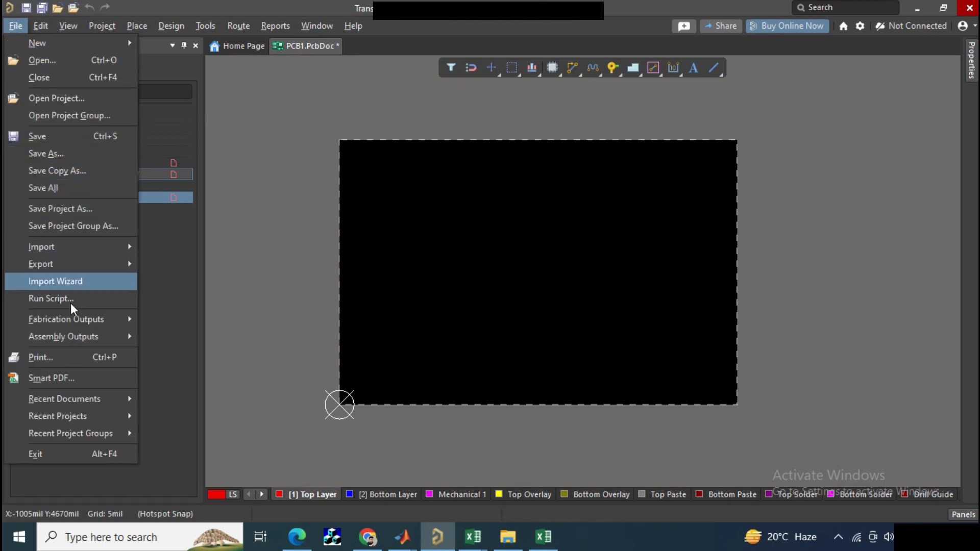
mouse_move(74, 323)
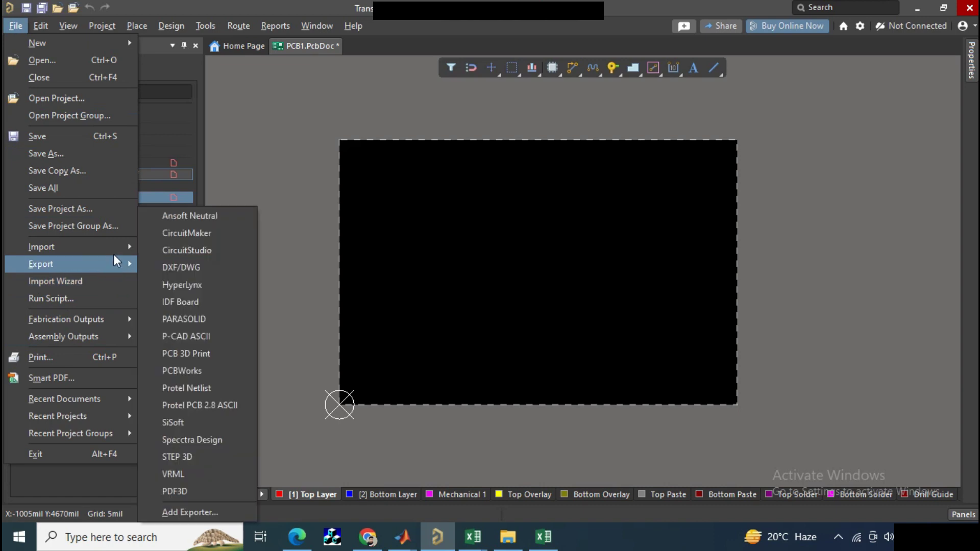
mouse_move(123, 245)
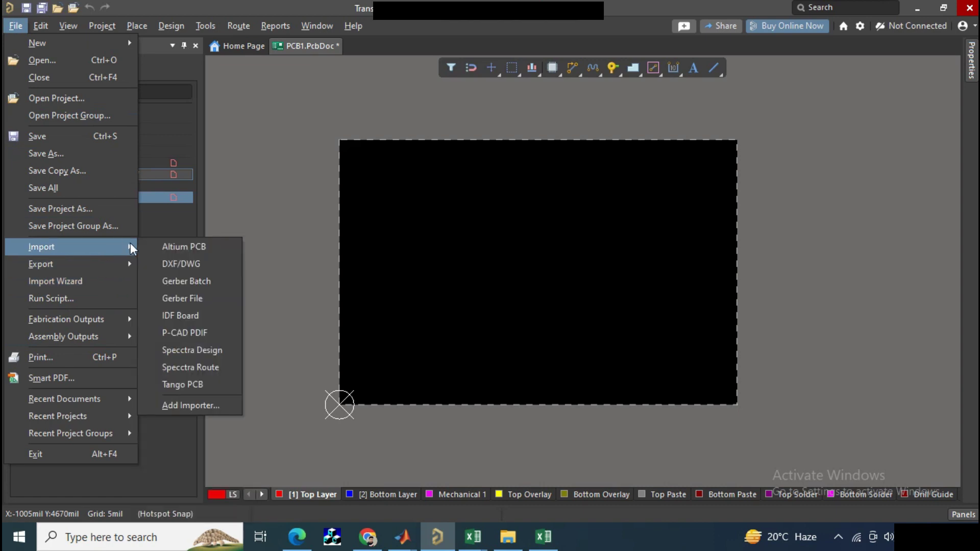
click(180, 268)
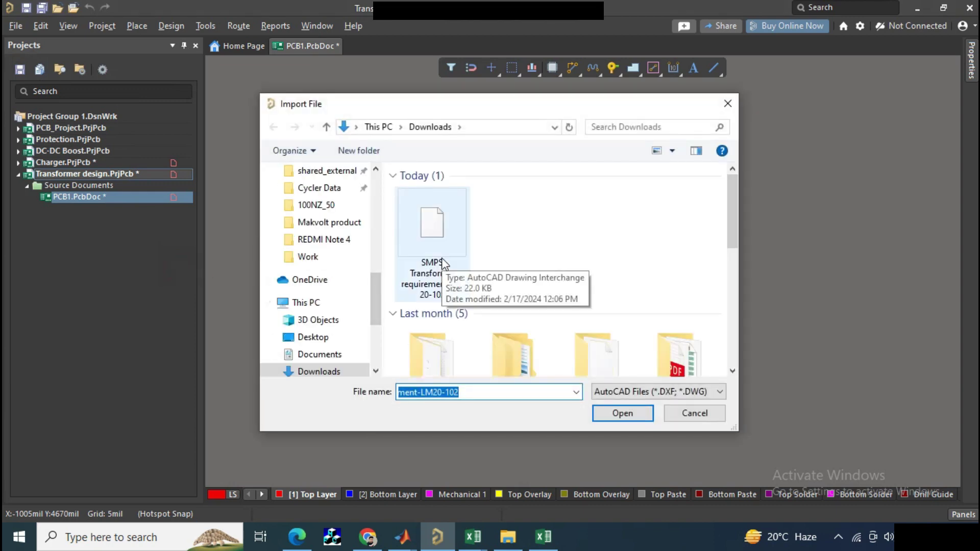
click(443, 262)
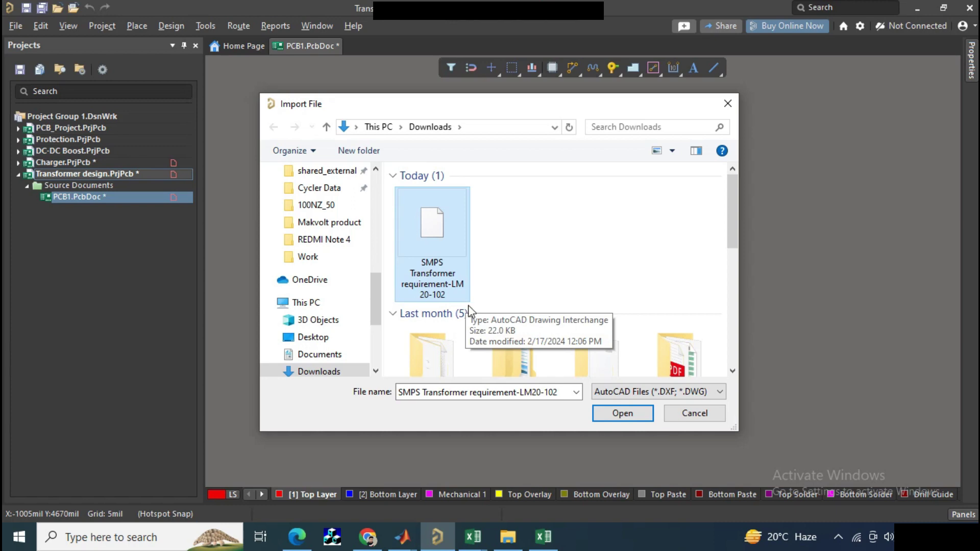
click(614, 416)
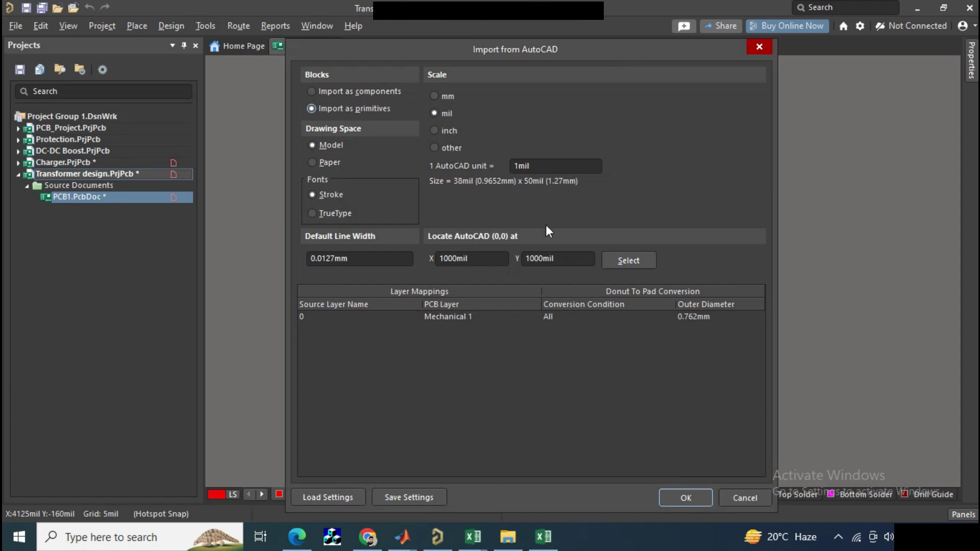
Set the AutoCAD import scale to mm and complete the import onto the board.
click(436, 95)
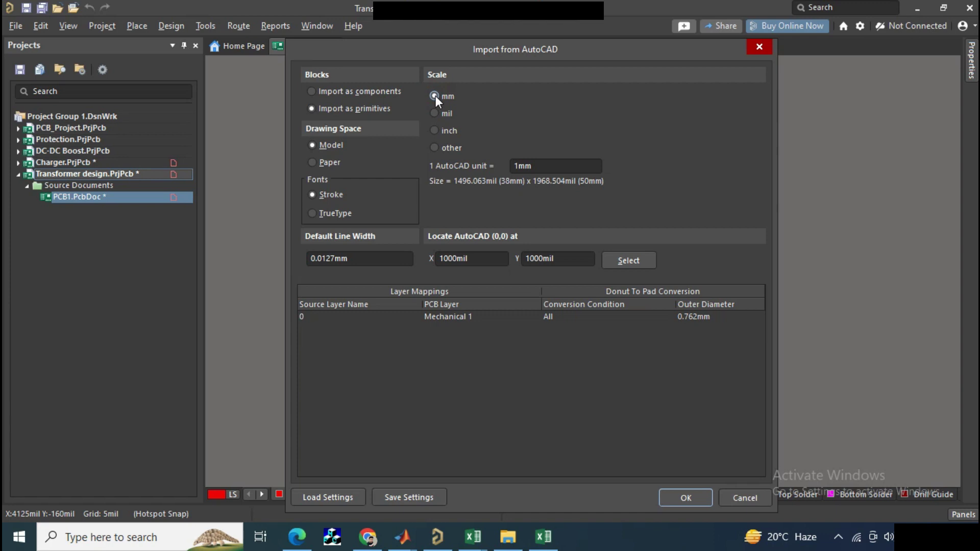
click(679, 499)
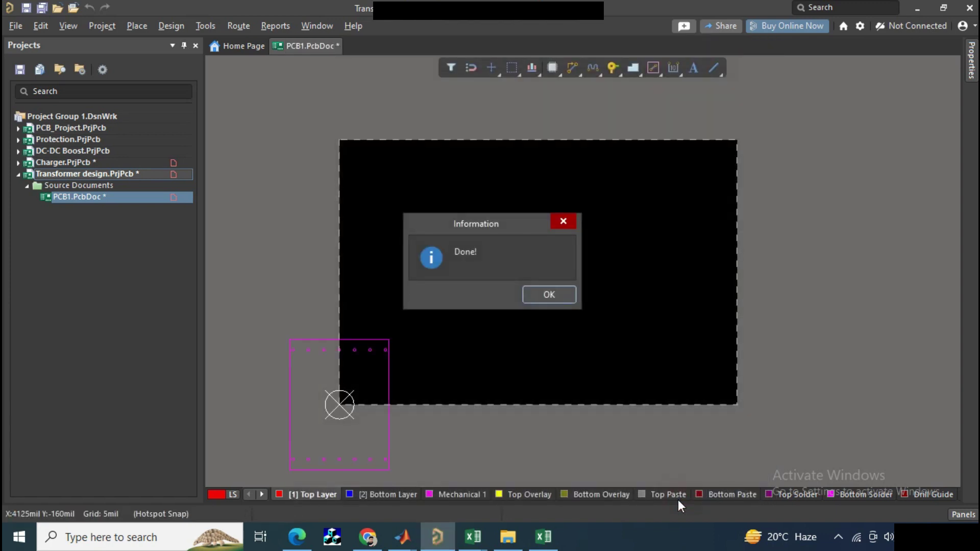
click(546, 295)
Select the whole imported transformer outline with its pin circles and move it inside the board area.
ctrl+scroll(323, 314, down, 2)
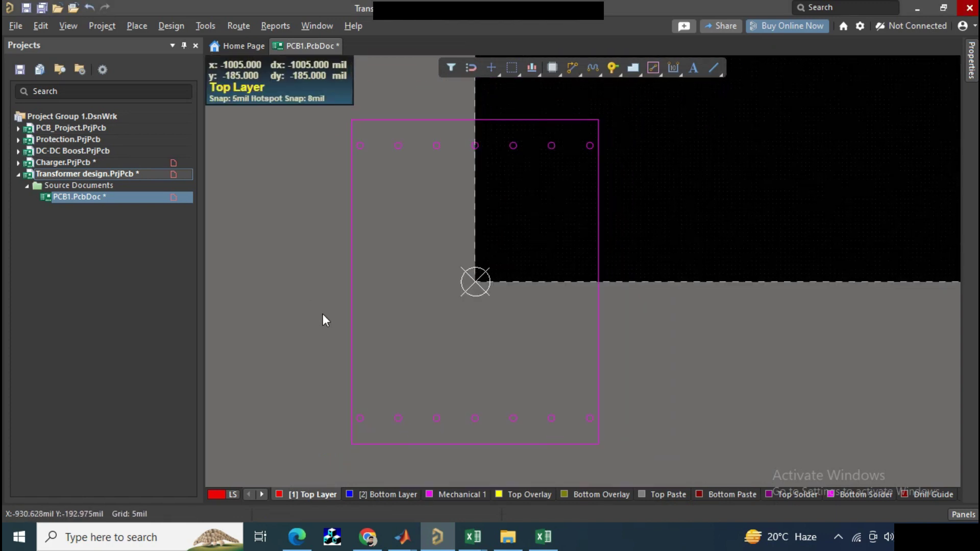
drag(318, 127, 593, 427)
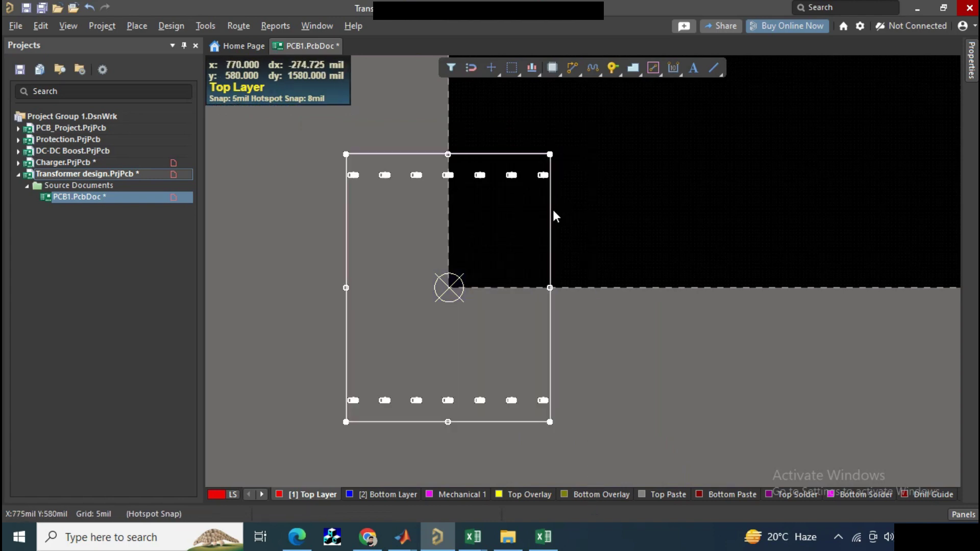
drag(543, 175, 776, 242)
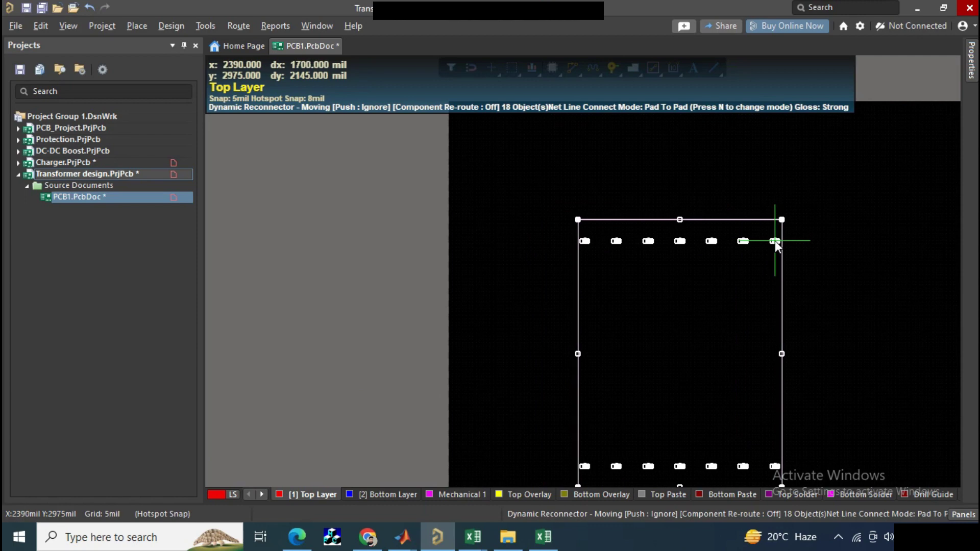
click(896, 293)
scroll(897, 293, down, 2)
ctrl+scroll(896, 292, down, 1)
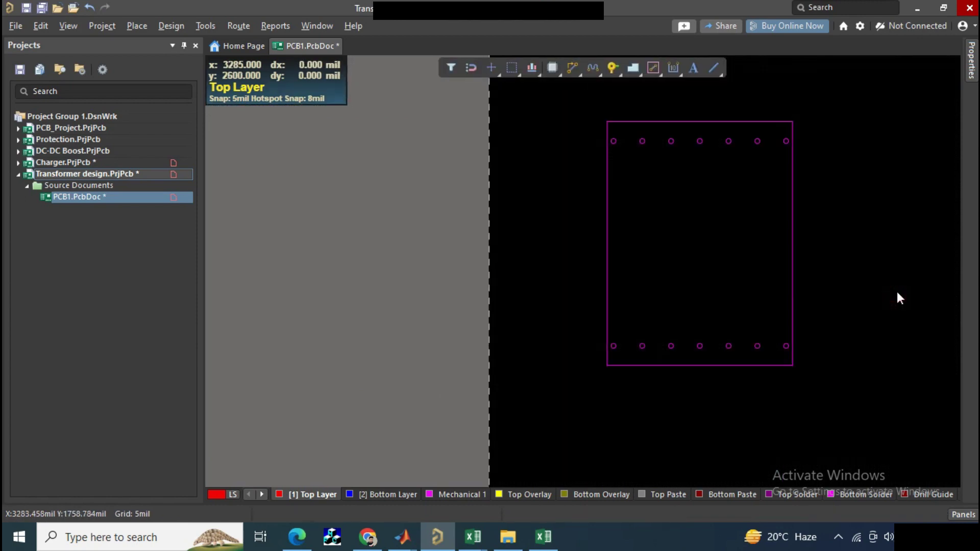
right_drag(896, 292, 632, 335)
ctrl+scroll(404, 168, up, 2)
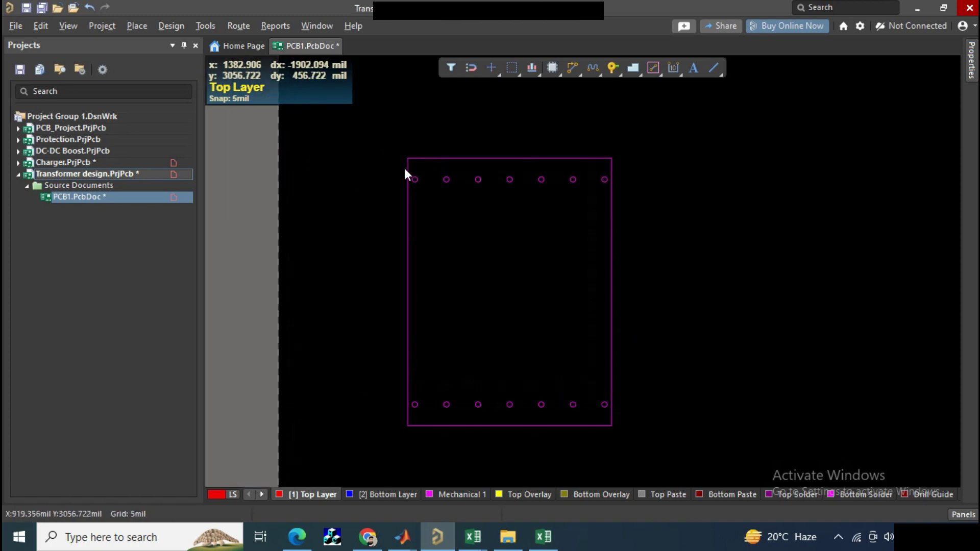
Create a board cutout from the first, leftmost pin circle in the transformer outline's upper row.
right_drag(501, 216, 436, 221)
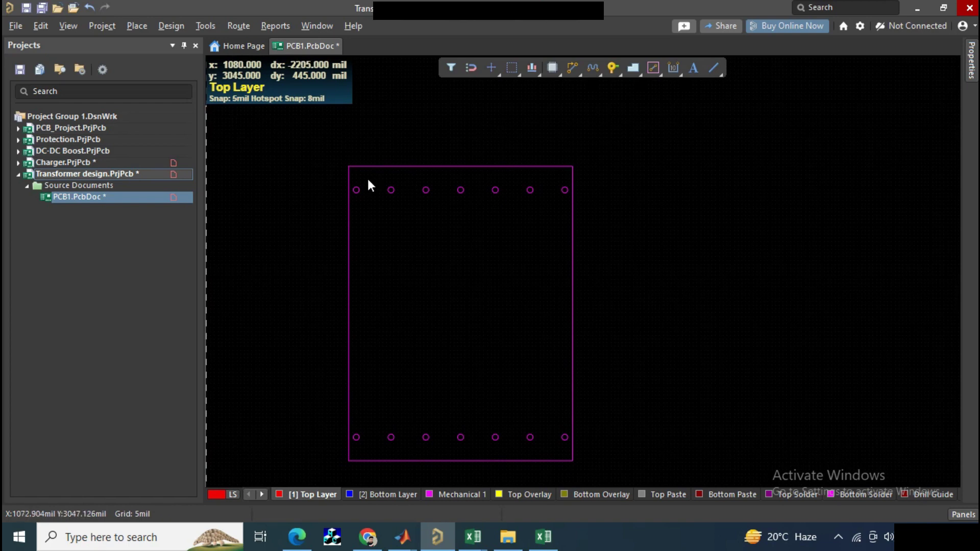
ctrl+scroll(368, 180, up, 4)
drag(360, 182, 356, 199)
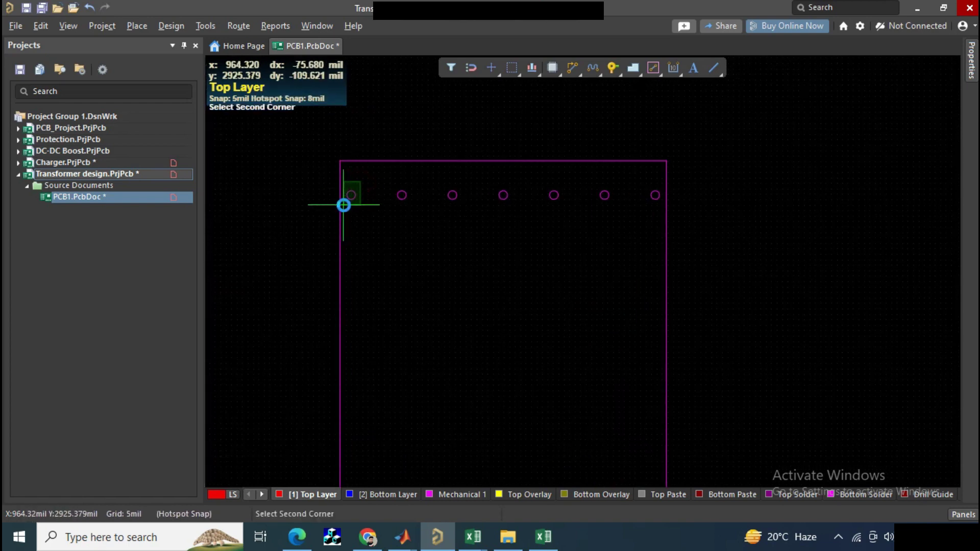
click(344, 206)
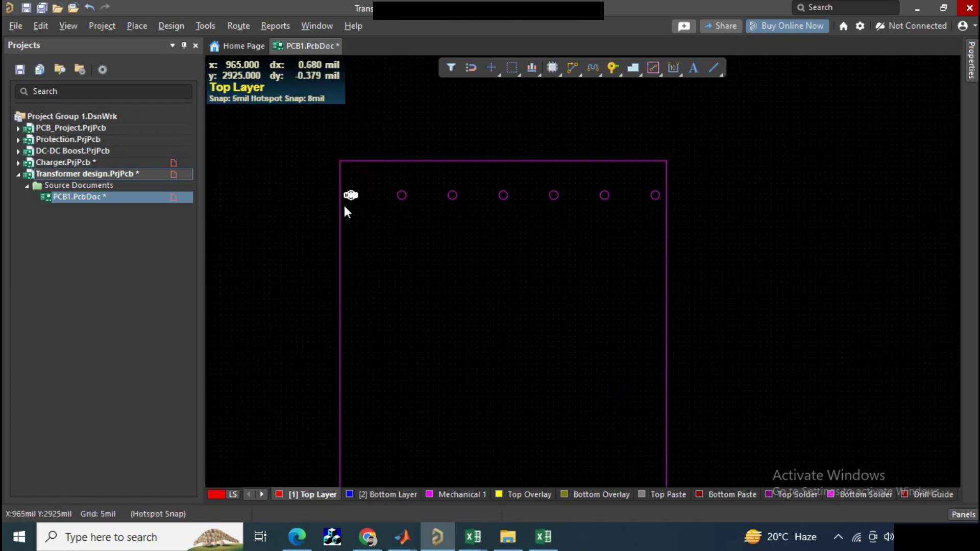
click(212, 26)
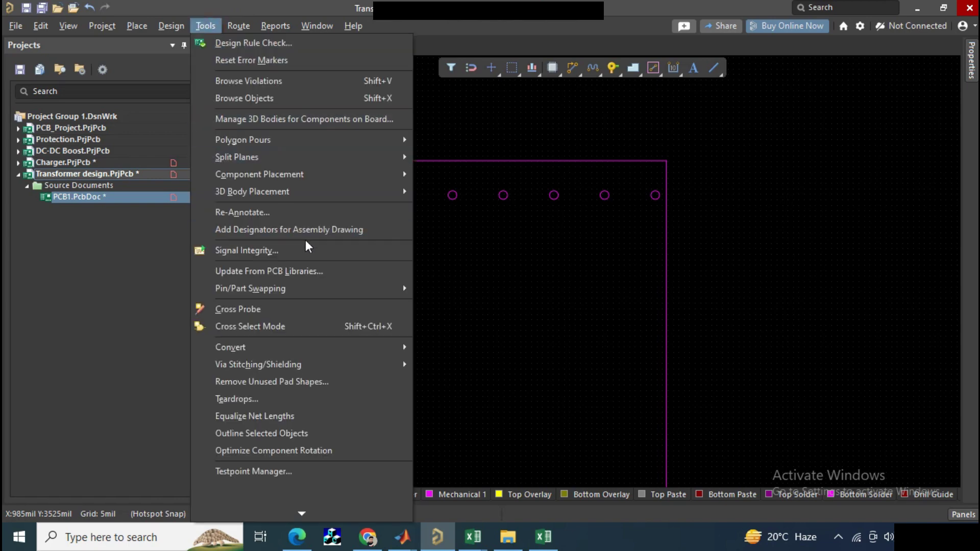
mouse_move(373, 349)
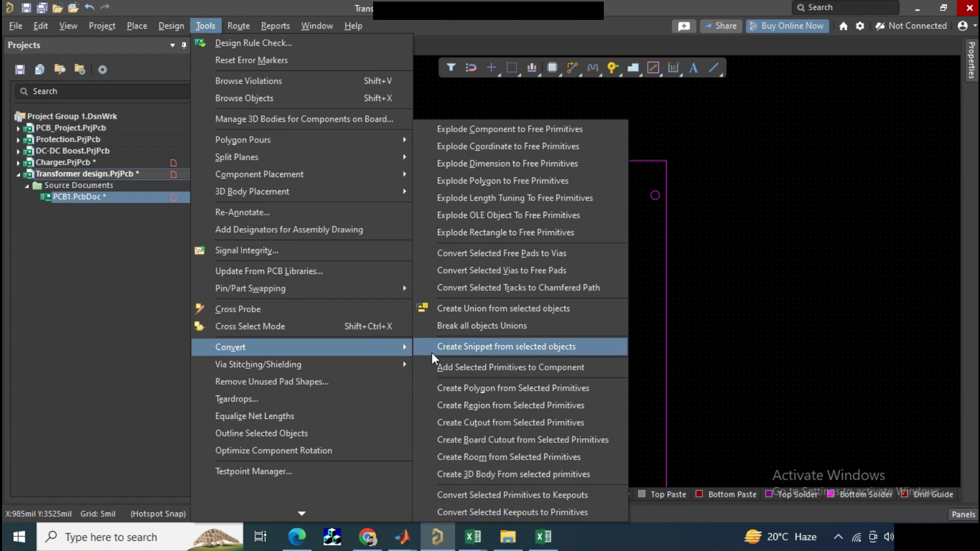
click(489, 437)
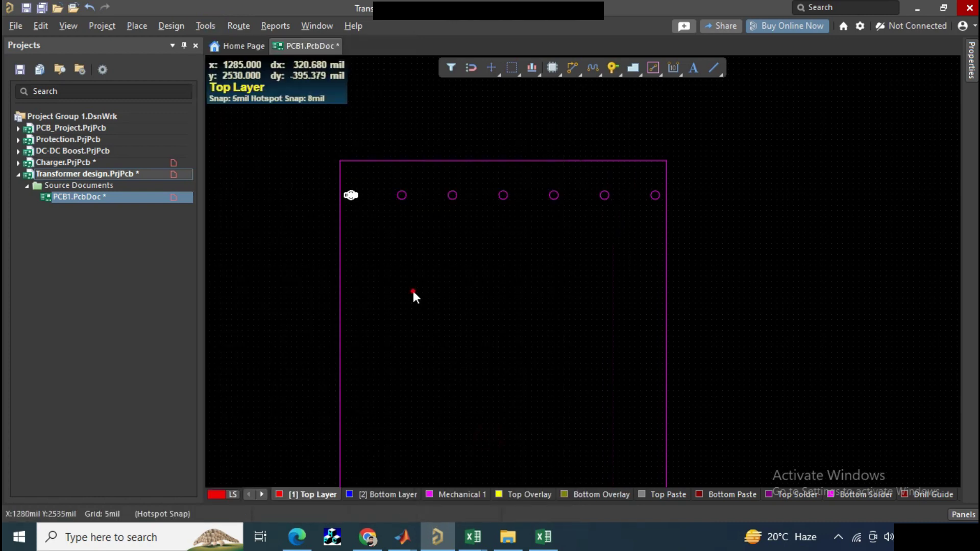
Create a board cutout from the second pin circle in the upper row.
click(390, 185)
click(409, 204)
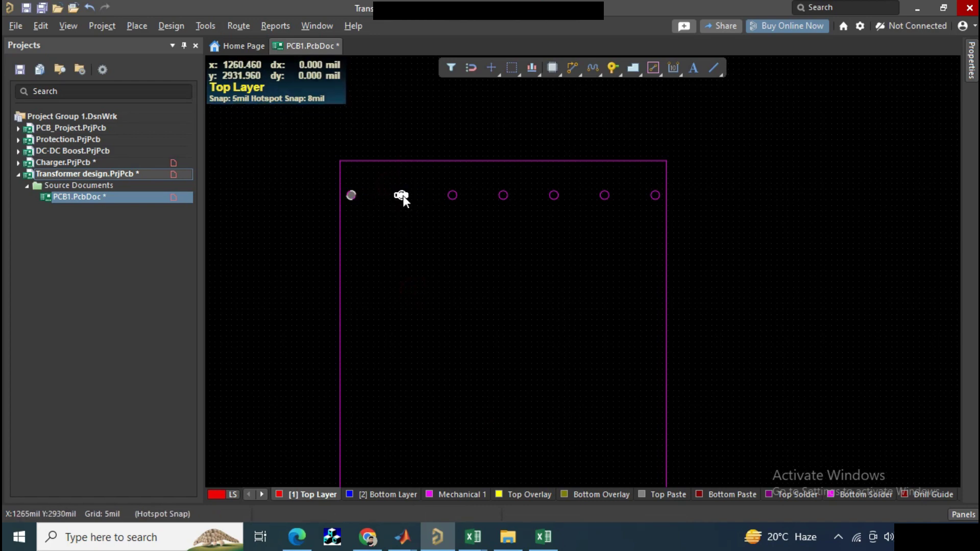
click(209, 31)
mouse_move(364, 352)
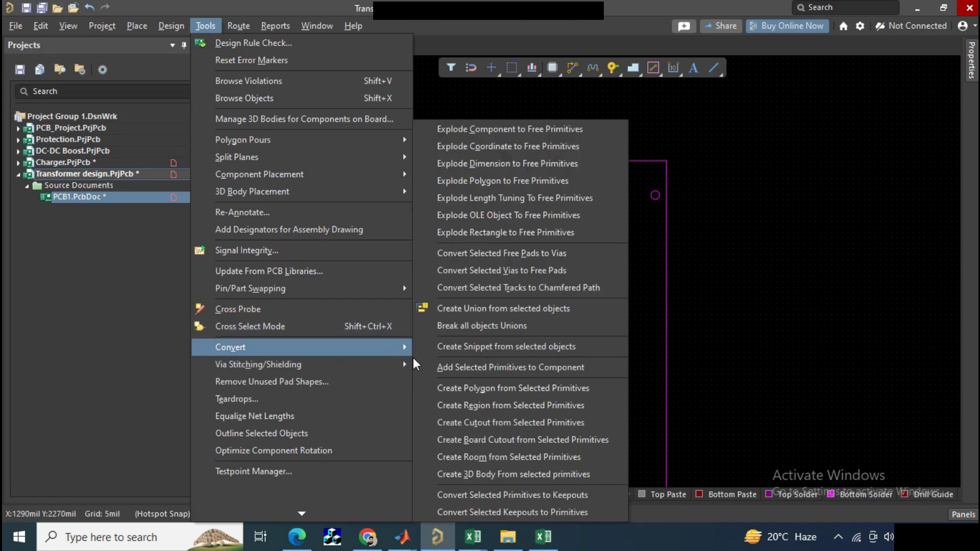
click(495, 445)
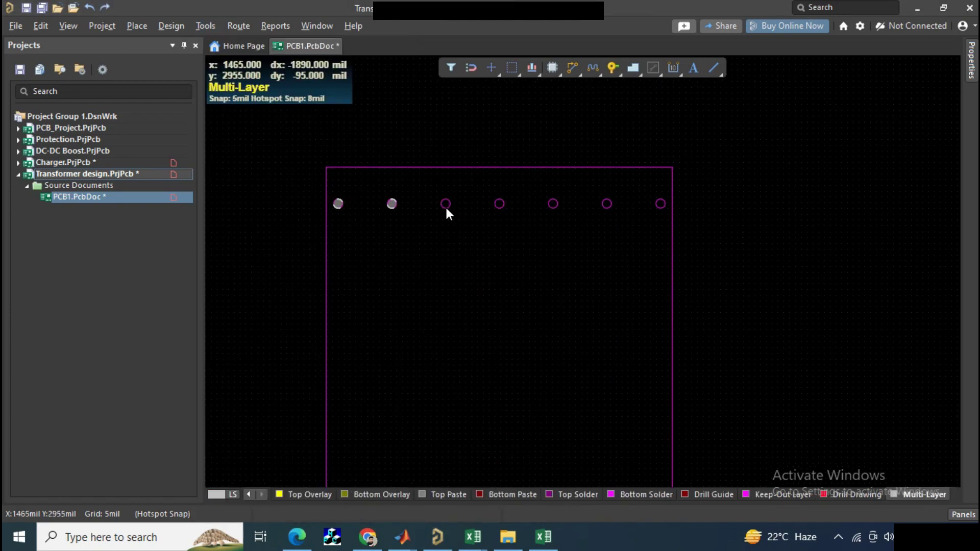
Create a board cutout from the third pin circle in the upper row.
click(445, 205)
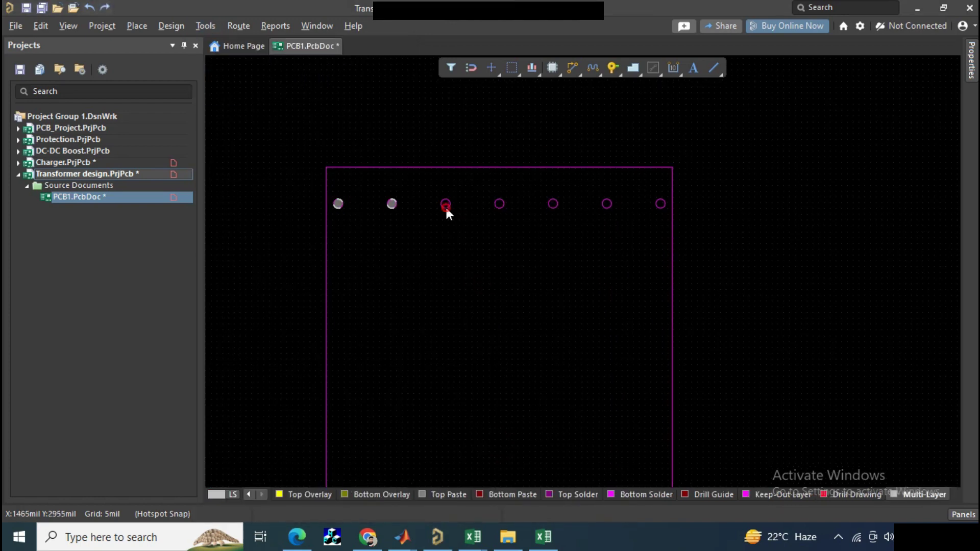
ctrl+scroll(445, 205, up, 4)
click(446, 189)
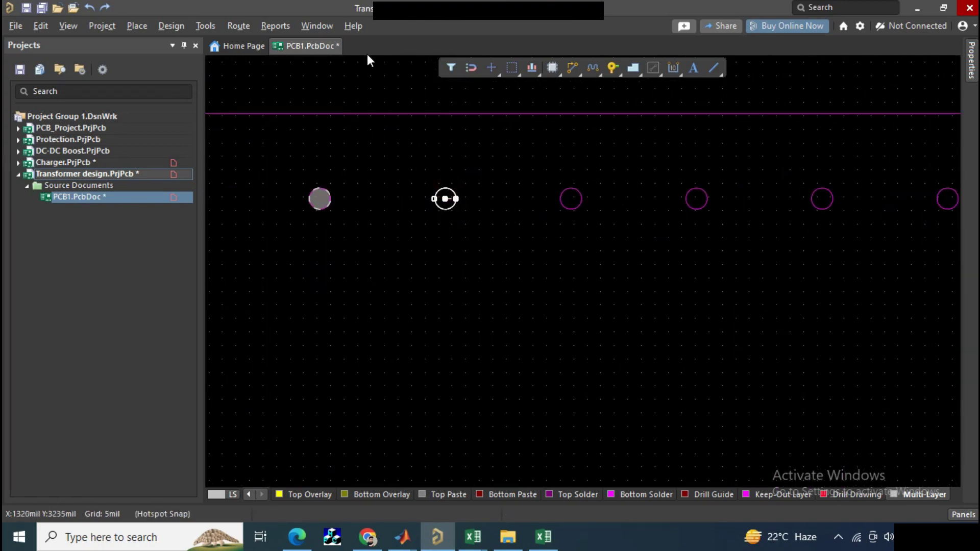
click(206, 26)
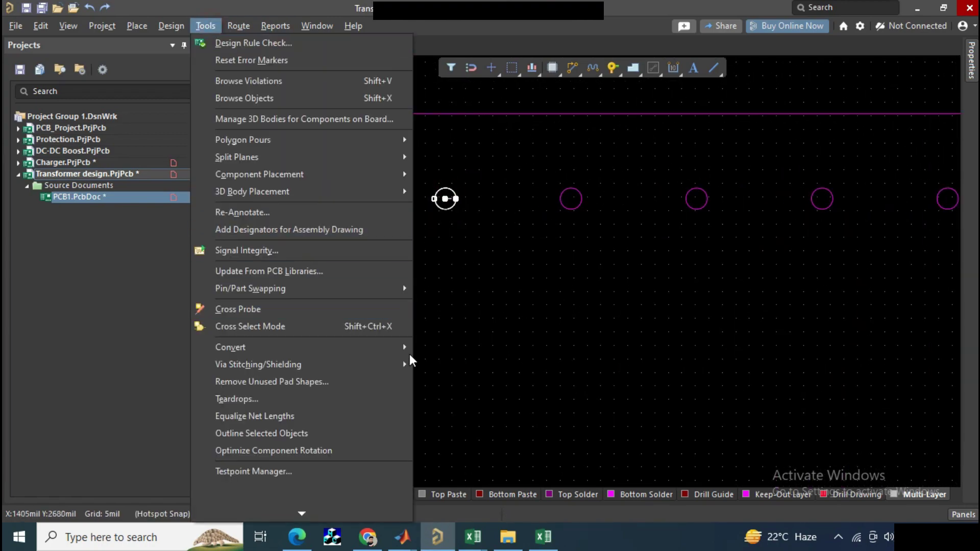
mouse_move(400, 349)
click(504, 441)
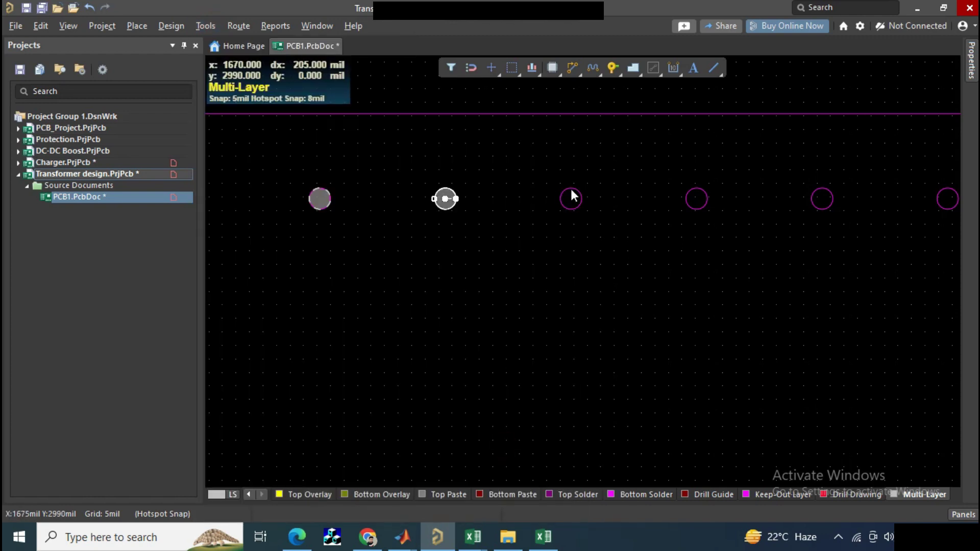
Create board cutouts from the fourth and fifth pin circles of the upper row, one circle at a time.
click(206, 25)
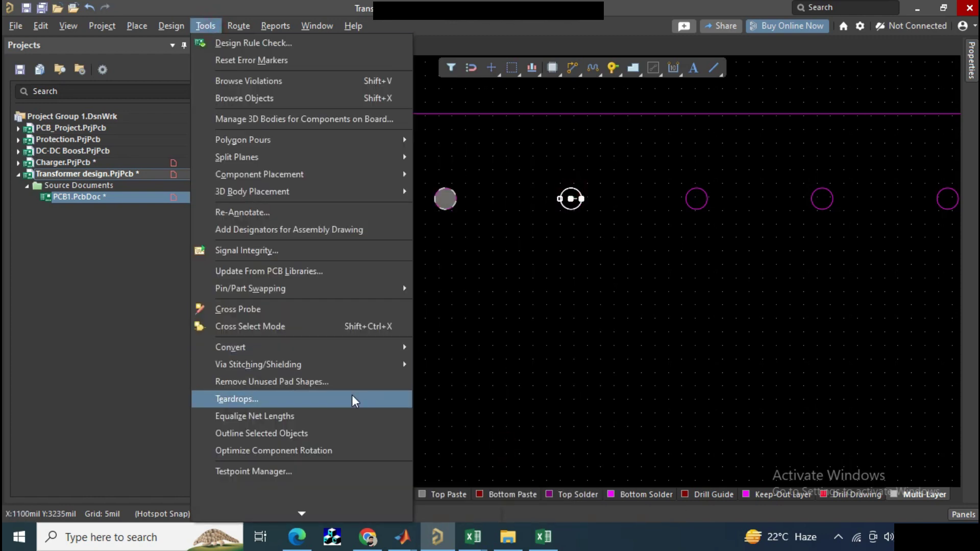
mouse_move(381, 353)
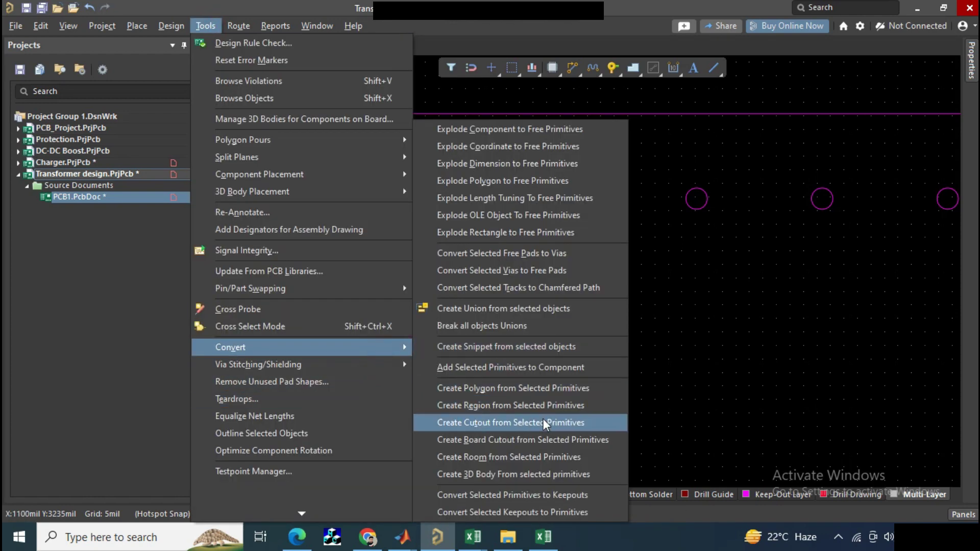
click(544, 441)
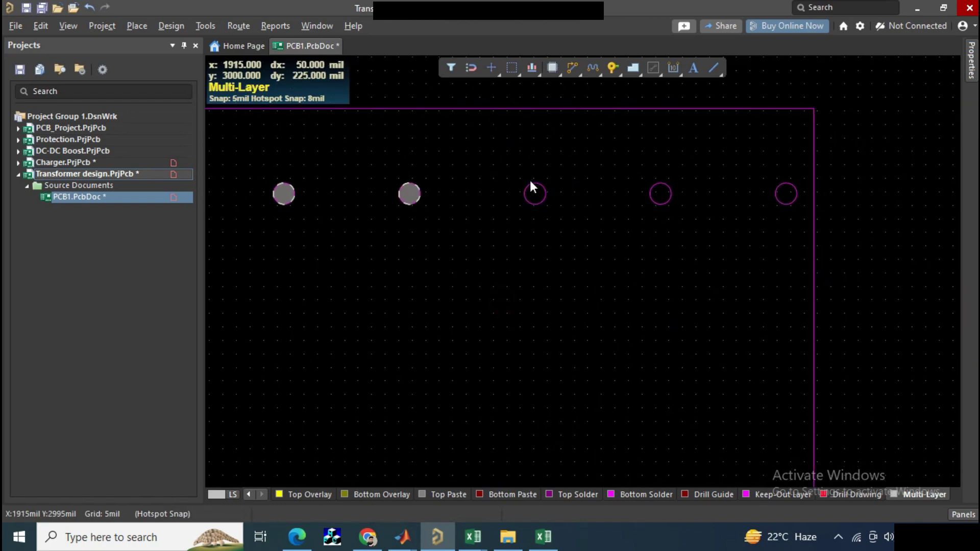
click(534, 193)
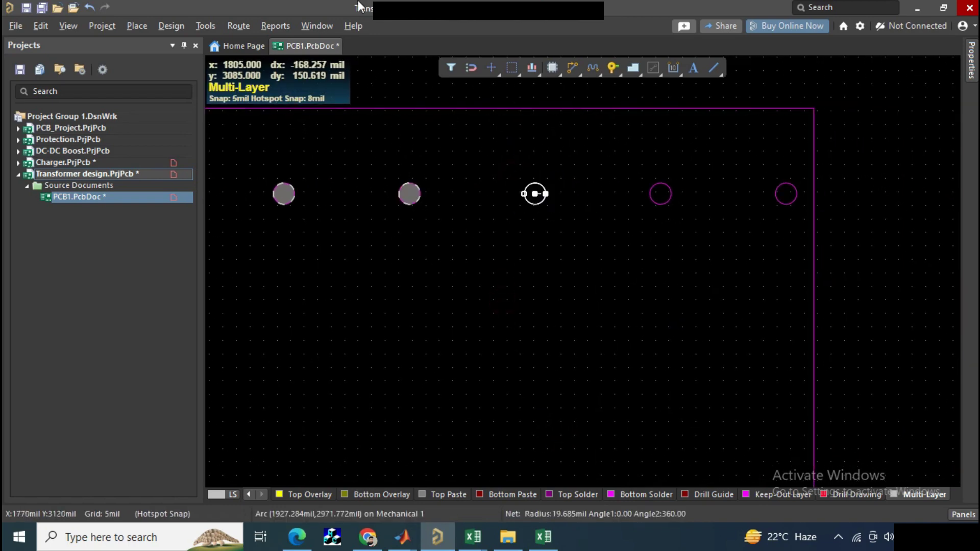
click(206, 25)
mouse_move(317, 345)
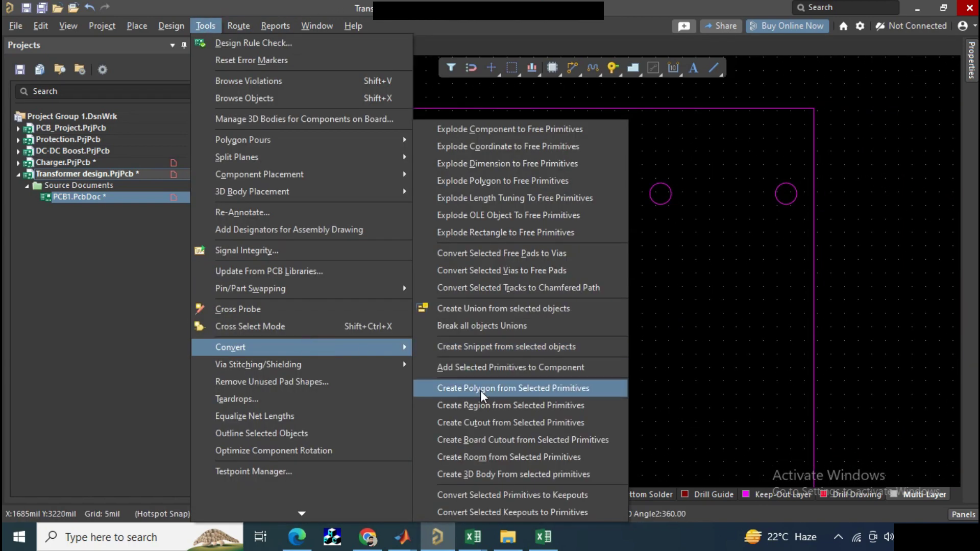
click(490, 440)
Create board cutouts from the sixth and seventh pin circles, finishing the upper row.
click(660, 193)
click(206, 26)
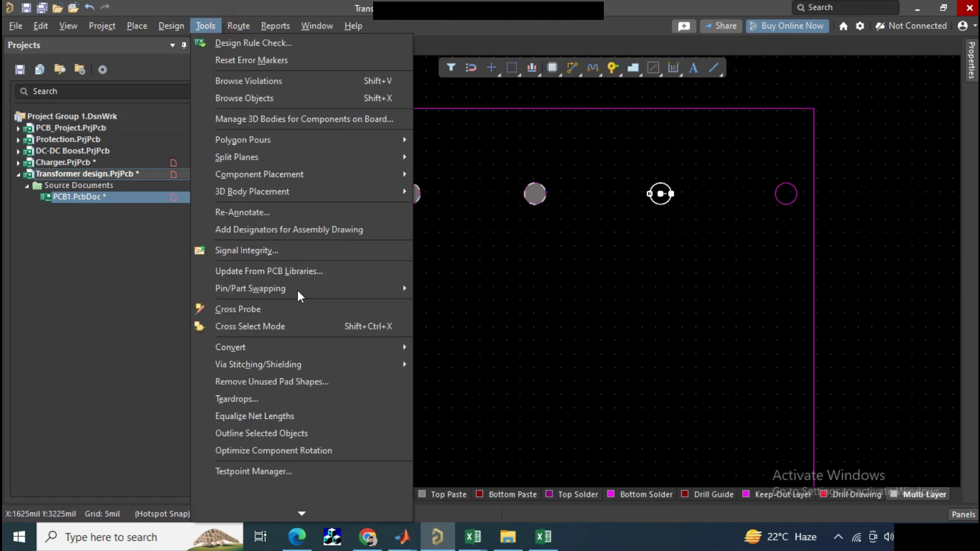
mouse_move(316, 347)
click(490, 440)
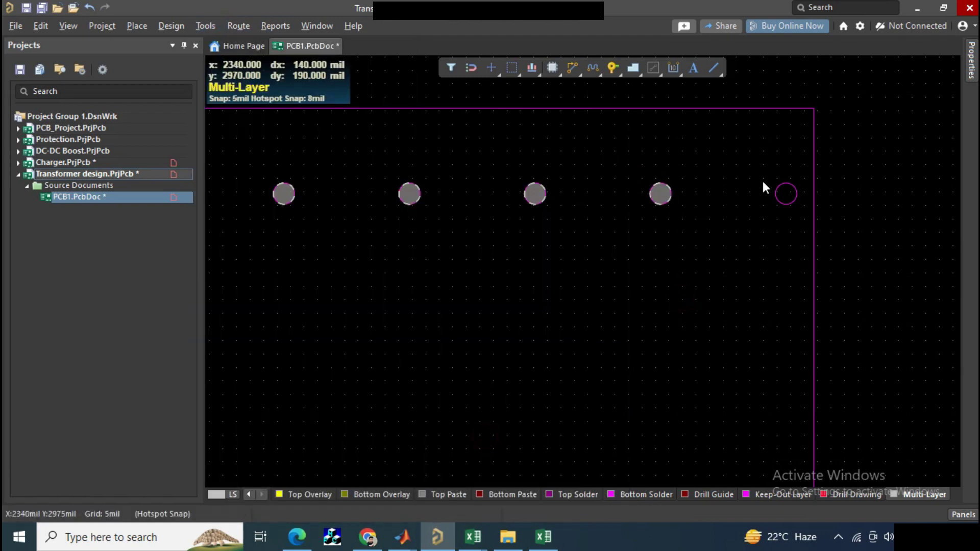
click(786, 194)
click(205, 26)
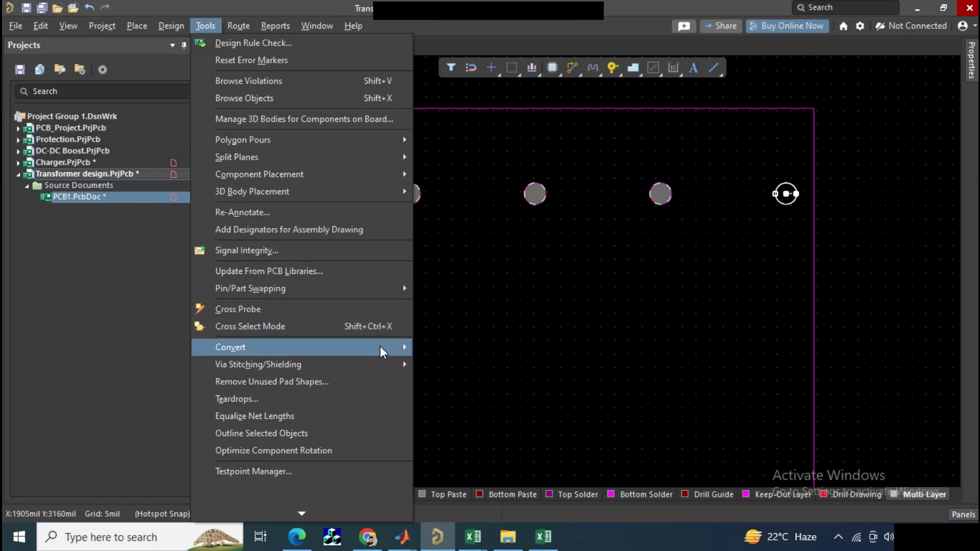
mouse_move(380, 347)
click(486, 439)
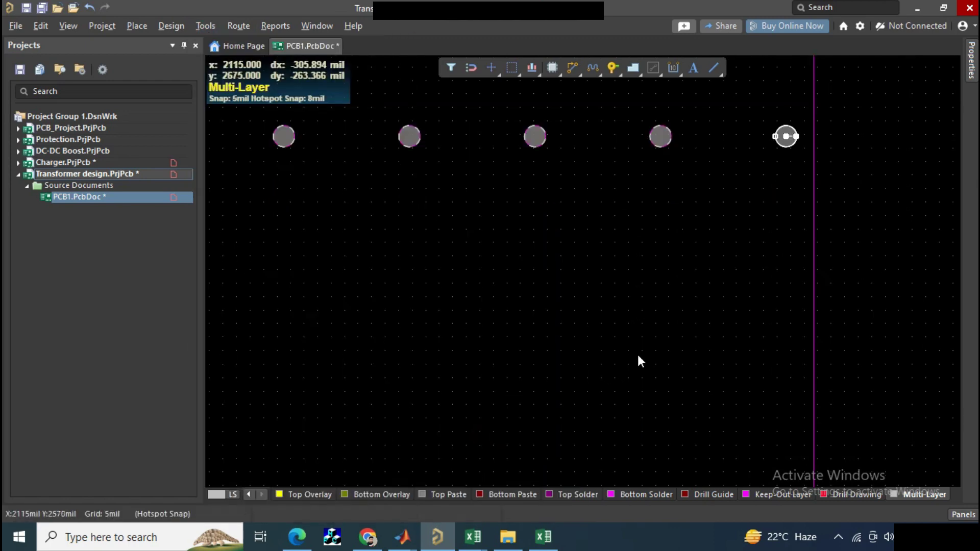
Create a board cutout from the rightmost pin circle in the transformer outline's lower row.
scroll(638, 355, up, 5)
scroll(638, 355, down, 5)
click(786, 226)
click(213, 27)
mouse_move(286, 407)
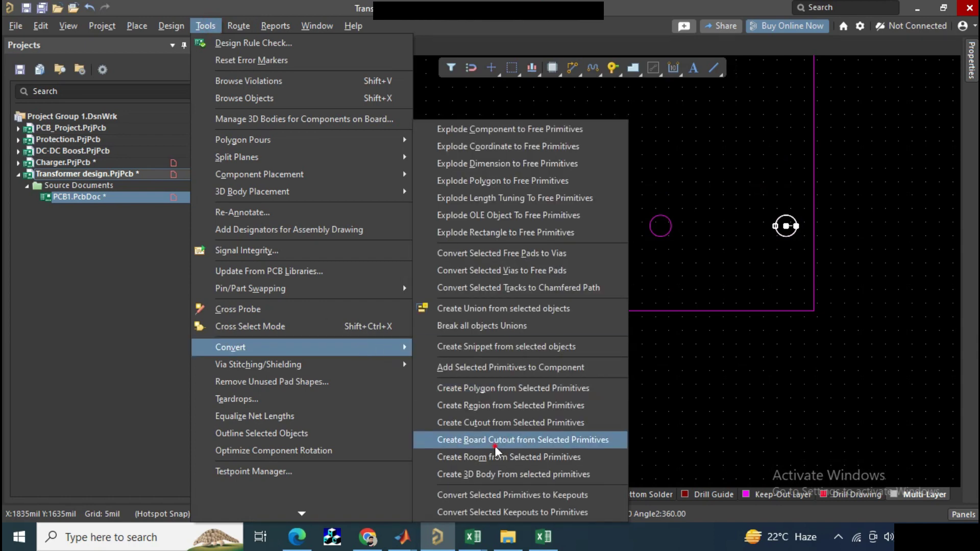
click(493, 440)
Create separate board cutouts from the sixth and fifth pin circles of the lower row, counted from the outline's left edge.
click(661, 226)
click(205, 25)
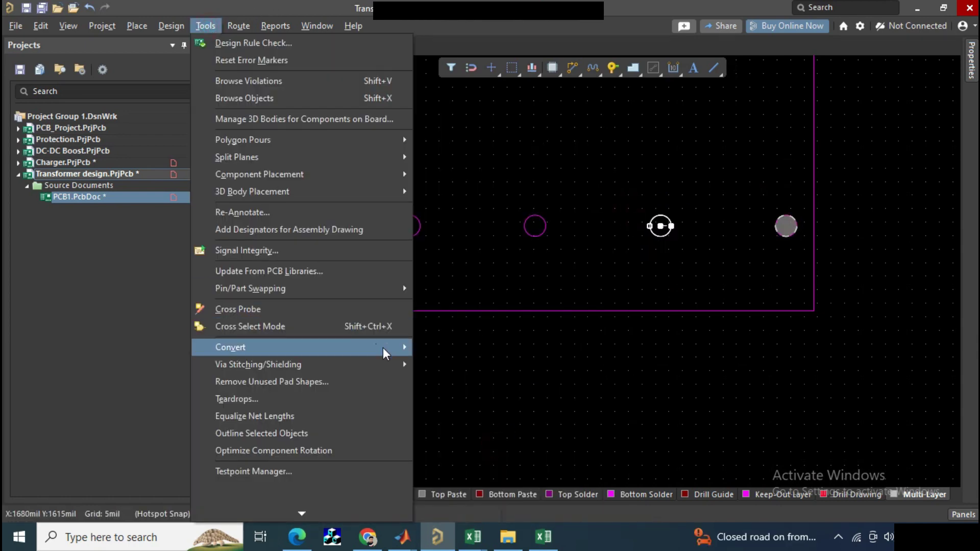
mouse_move(387, 348)
click(455, 439)
click(534, 226)
click(210, 25)
mouse_move(387, 346)
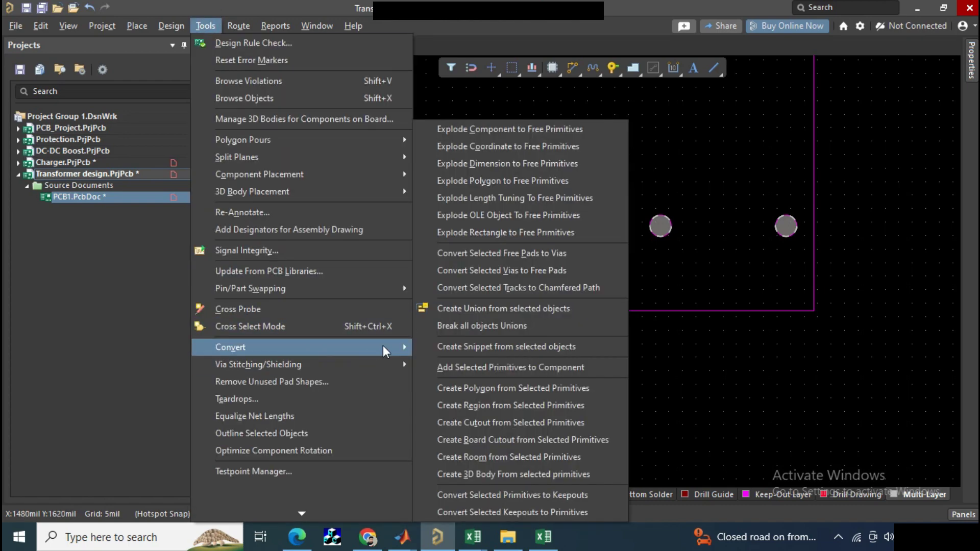
click(493, 439)
Create separate board cutouts from the fourth and third pin circles of the lower row.
click(410, 225)
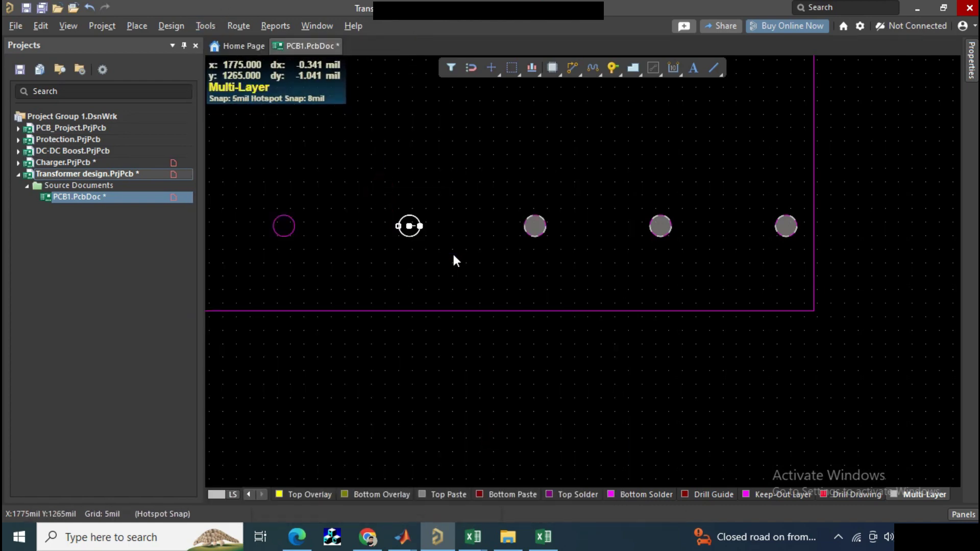
click(205, 25)
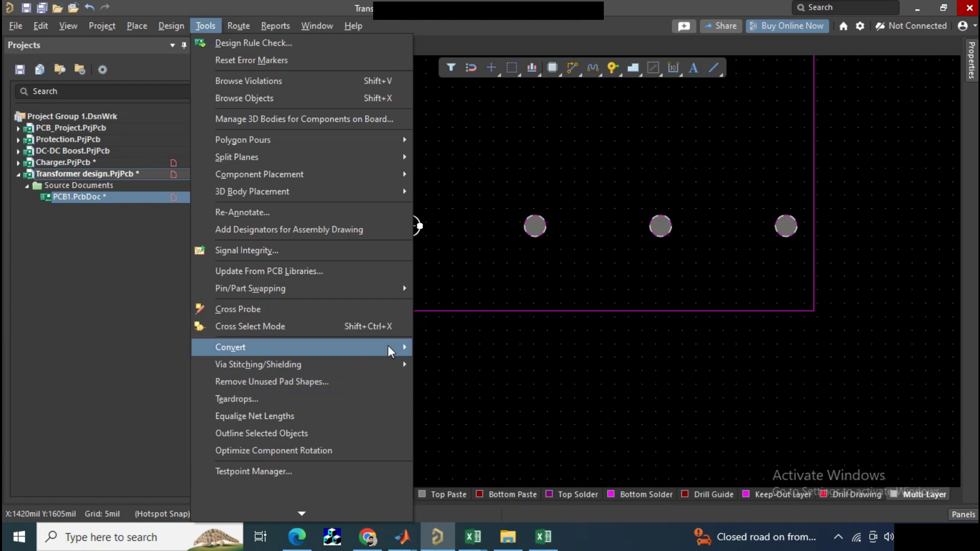
mouse_move(388, 345)
click(493, 439)
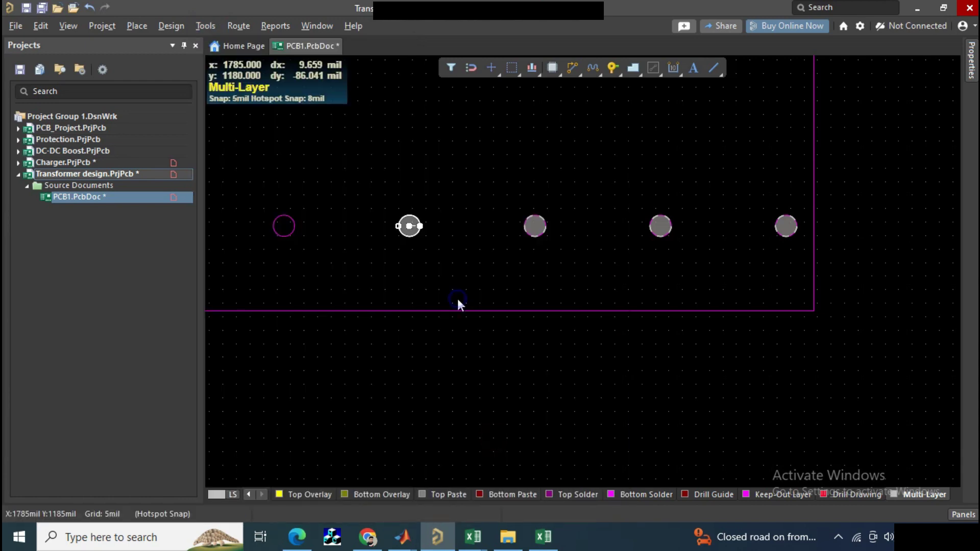
drag(454, 236, 516, 281)
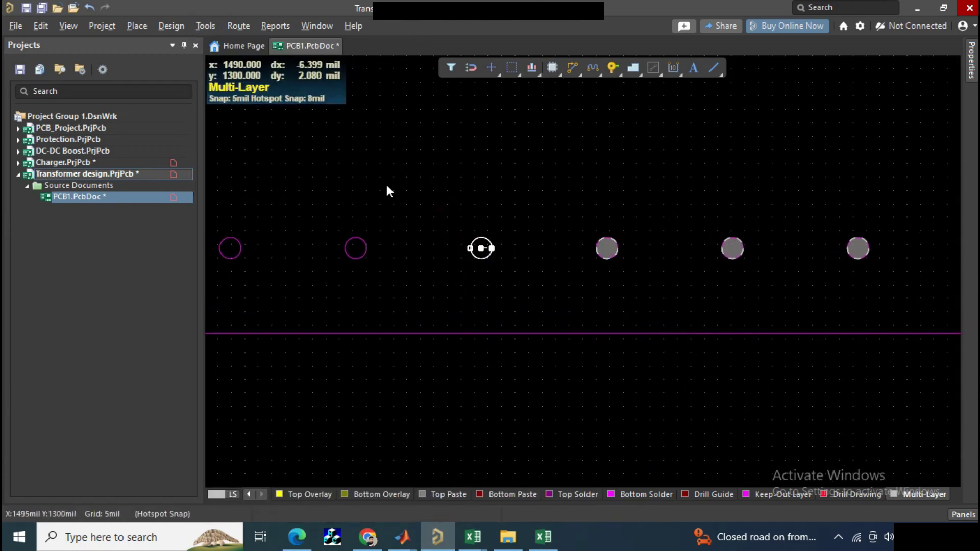
click(207, 25)
mouse_move(306, 347)
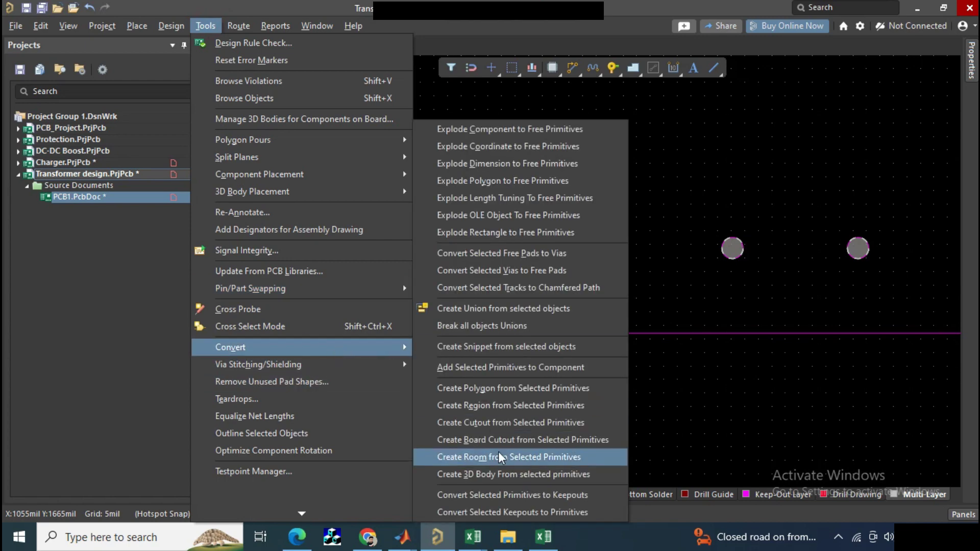
click(508, 440)
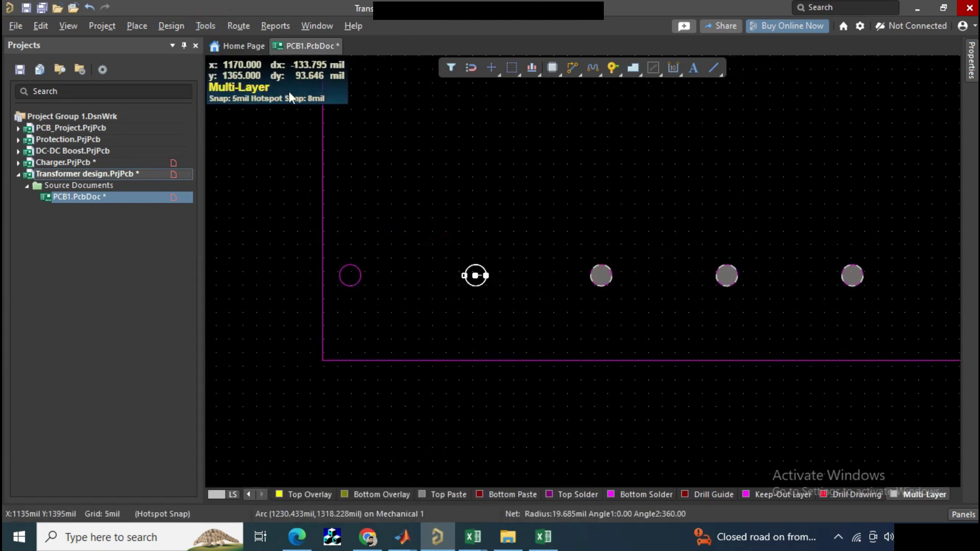
Create board cutouts from the two remaining pin circles at the left end of the lower row.
click(206, 25)
mouse_move(306, 347)
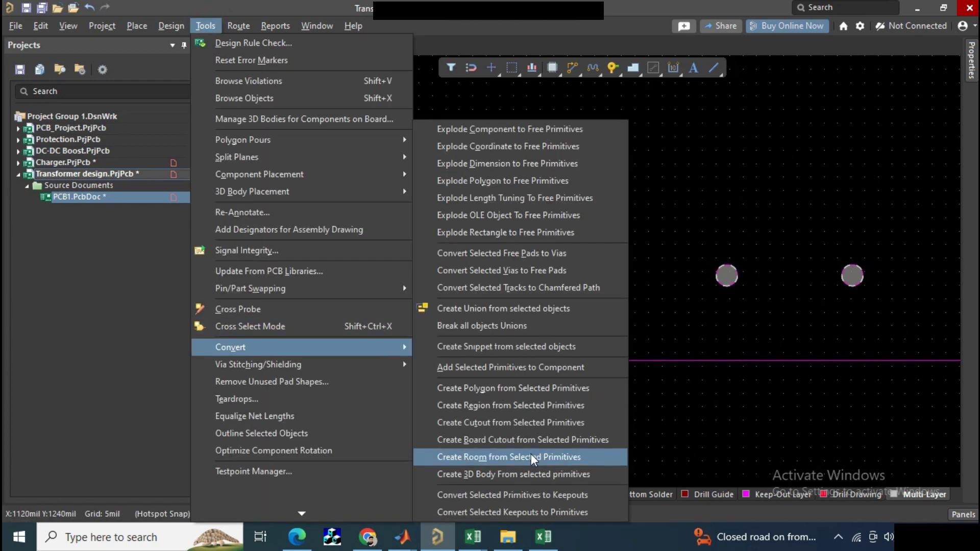
click(531, 440)
drag(335, 257, 377, 298)
click(186, 26)
mouse_move(206, 25)
mouse_move(306, 347)
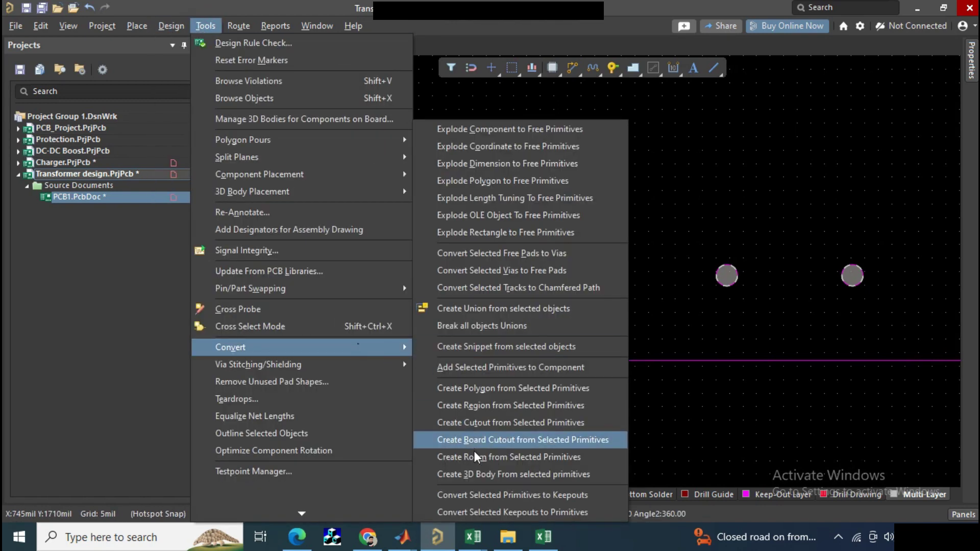
click(515, 440)
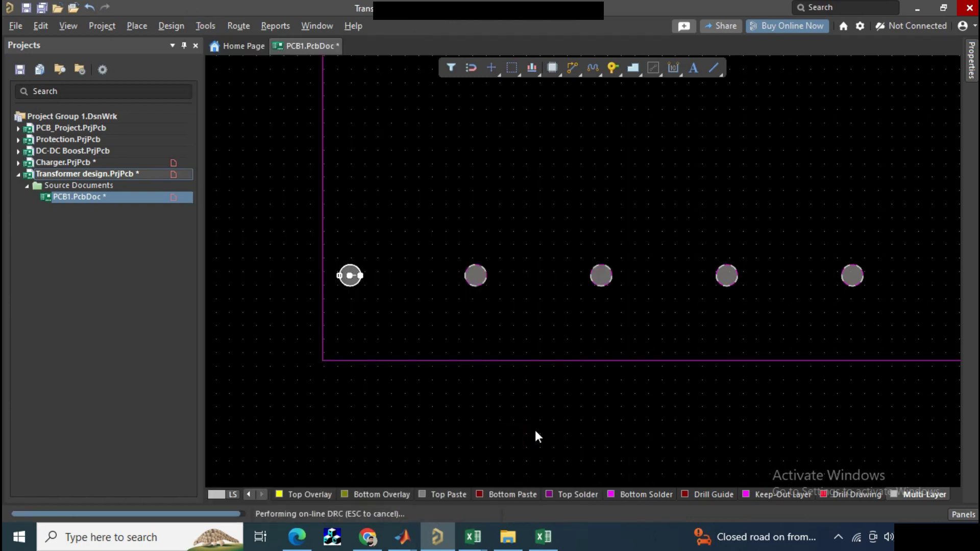
scroll(611, 399, down, 3)
scroll(613, 401, down, 2)
ctrl+scroll(612, 400, down, 4)
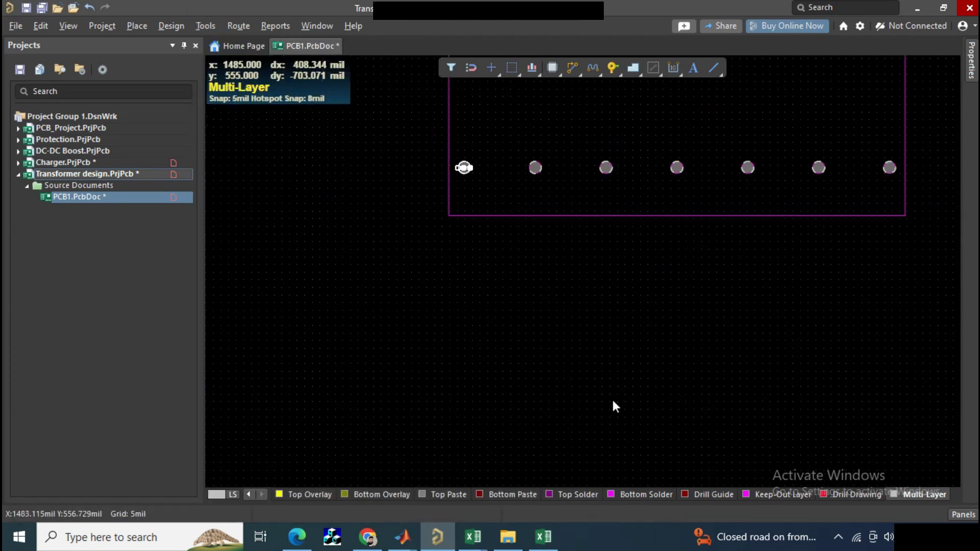
Define the board shape from the whole selected transformer outline with its pin circles, accepting the search by the primitives' external edges.
scroll(715, 301, down, 2)
scroll(705, 295, up, 1)
right_drag(694, 293, 578, 225)
ctrl+scroll(578, 226, down, 1)
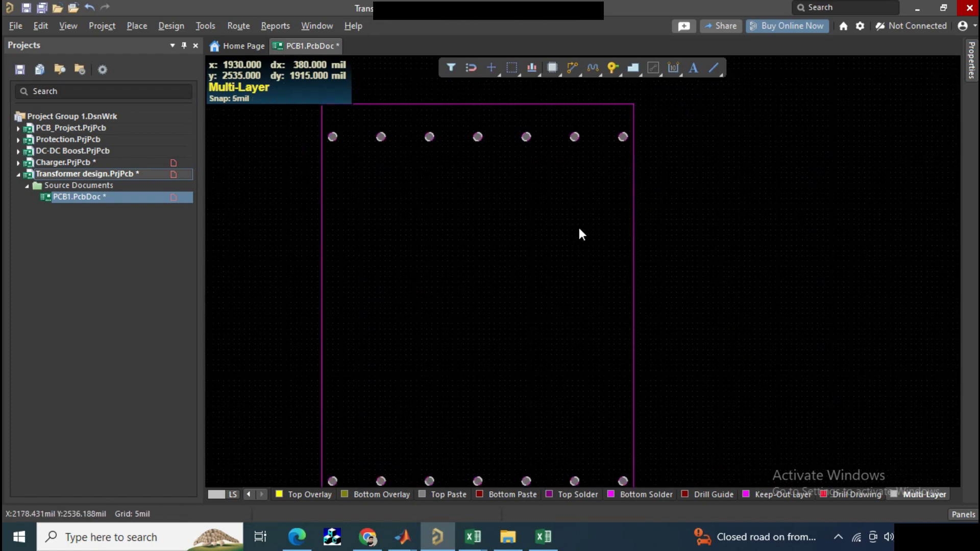
ctrl+scroll(576, 227, down, 1)
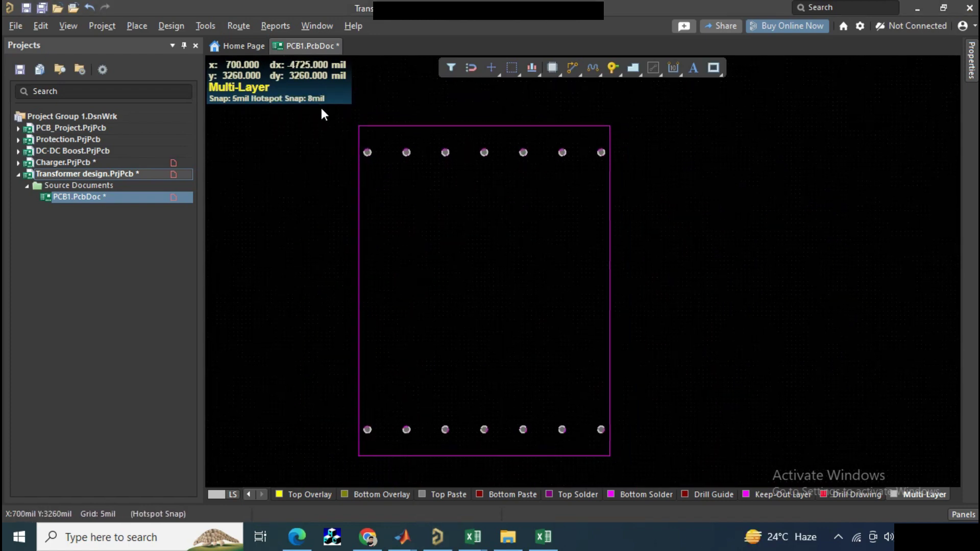
drag(323, 110, 457, 419)
click(641, 477)
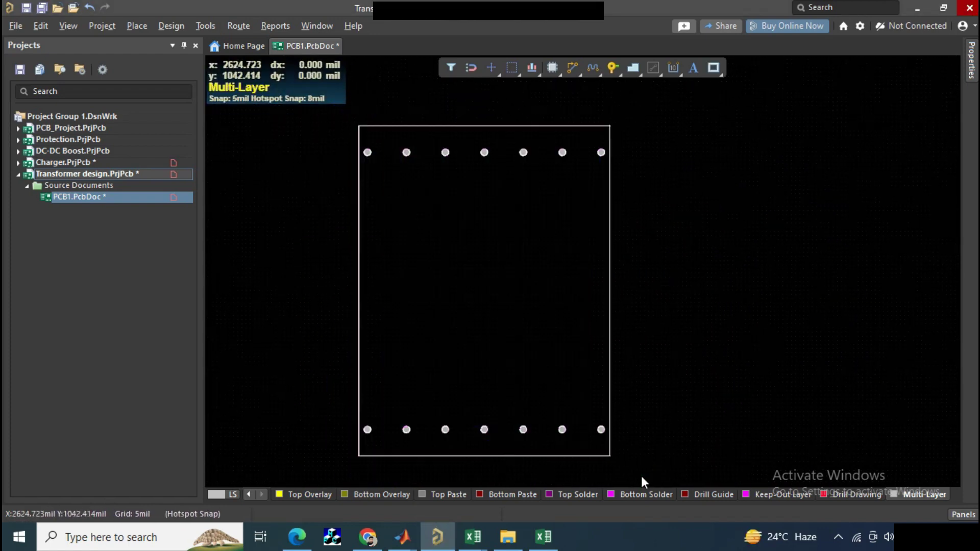
click(179, 27)
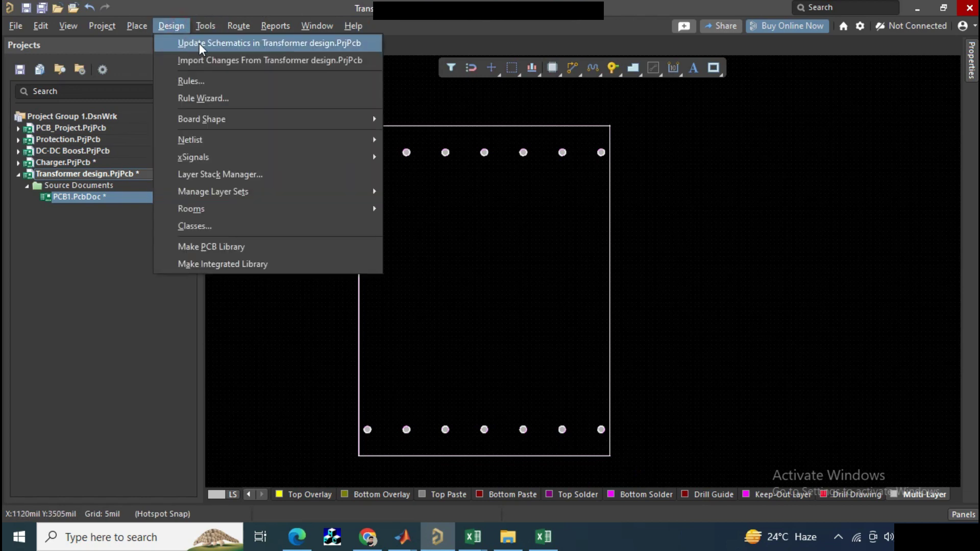
mouse_move(260, 119)
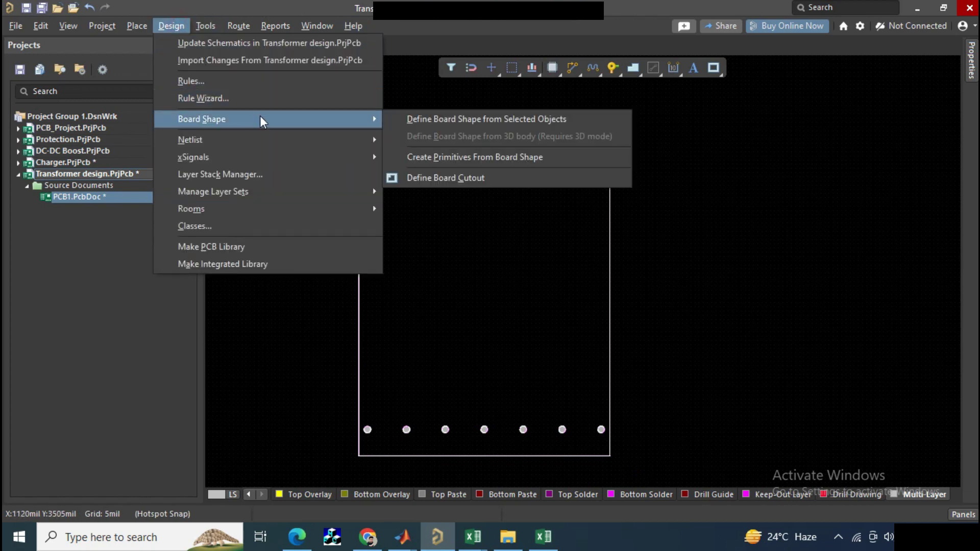
click(406, 122)
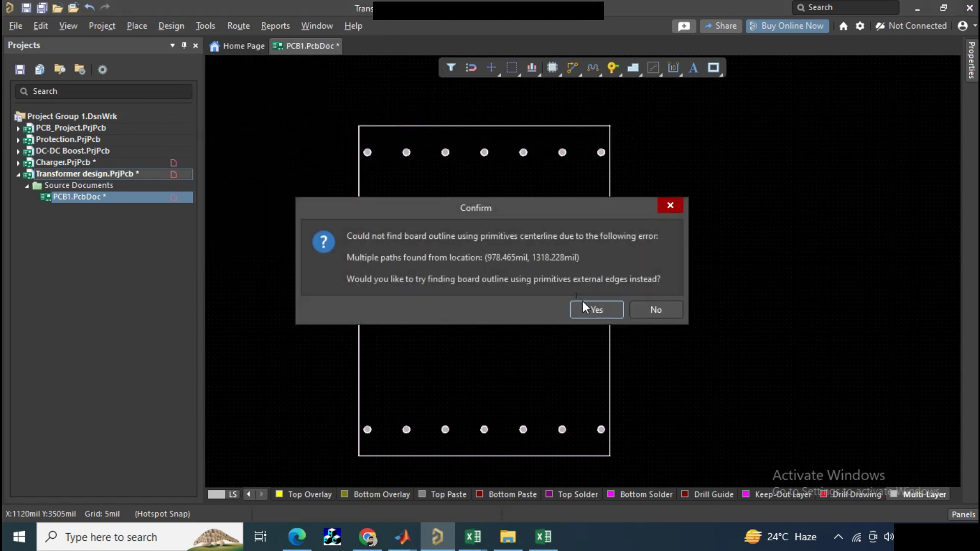
click(584, 308)
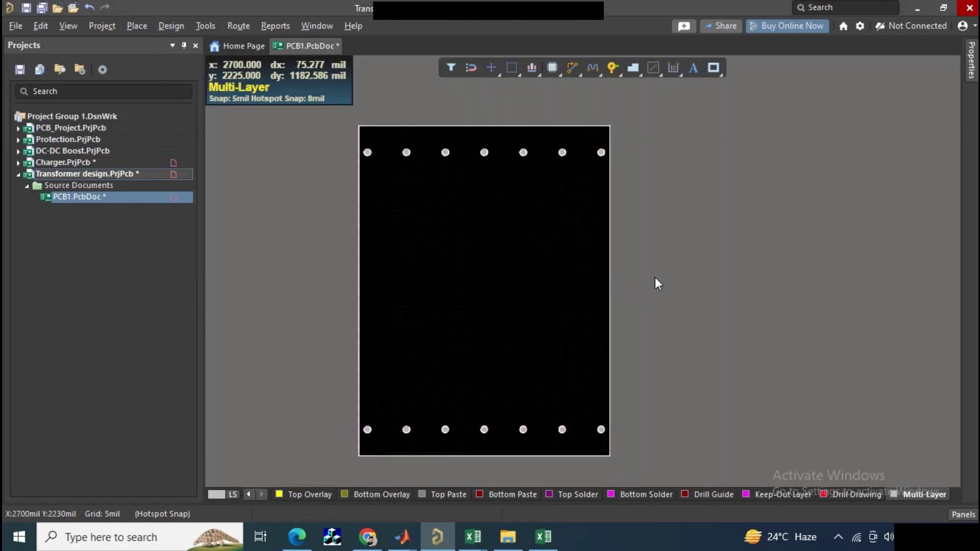
click(534, 274)
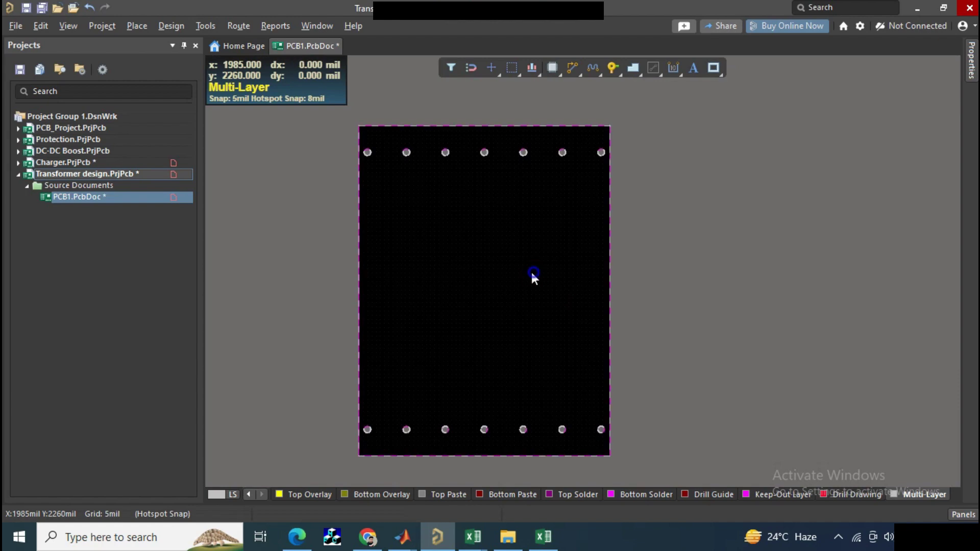
Examine the redefined board's edges and the pin cutouts in its upper and lower rows.
right_drag(525, 278, 502, 269)
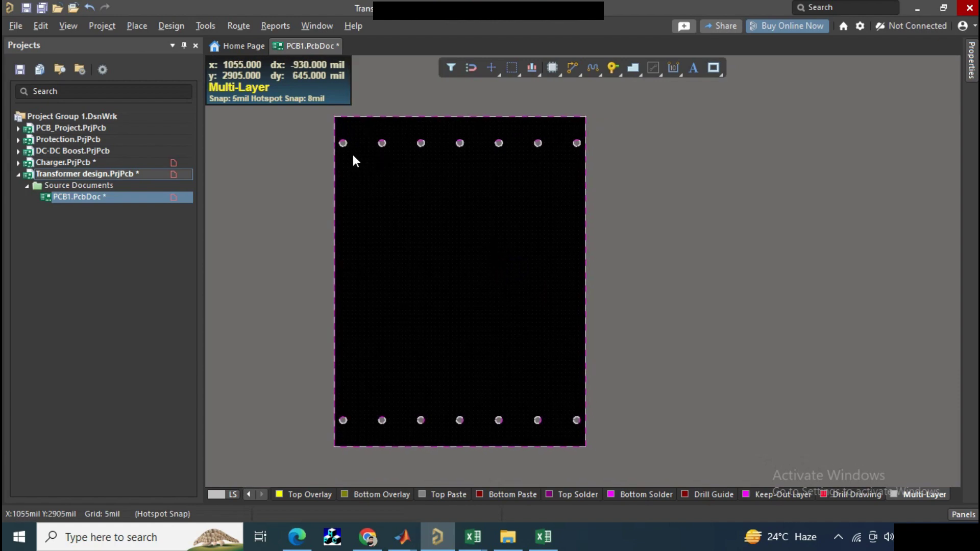
ctrl+scroll(352, 155, up, 2)
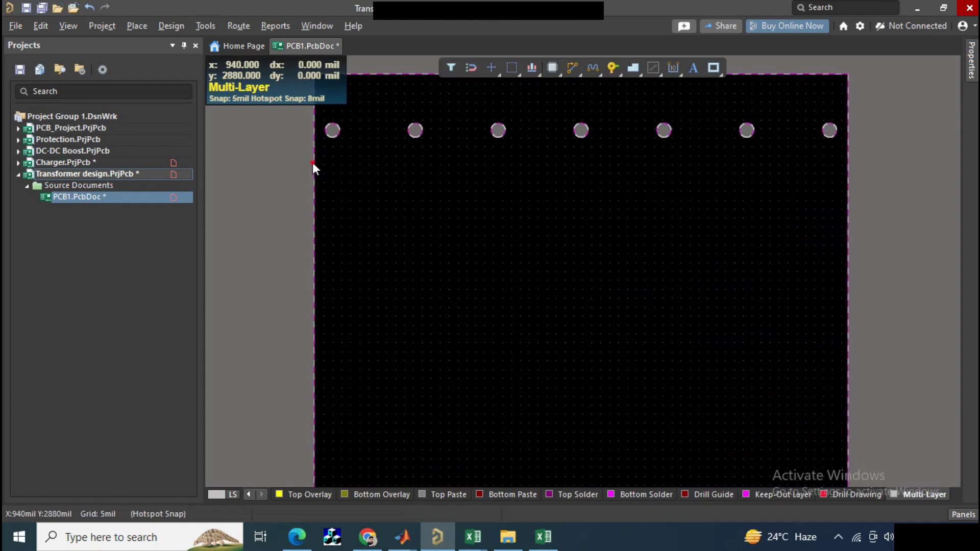
ctrl+scroll(323, 160, up, 3)
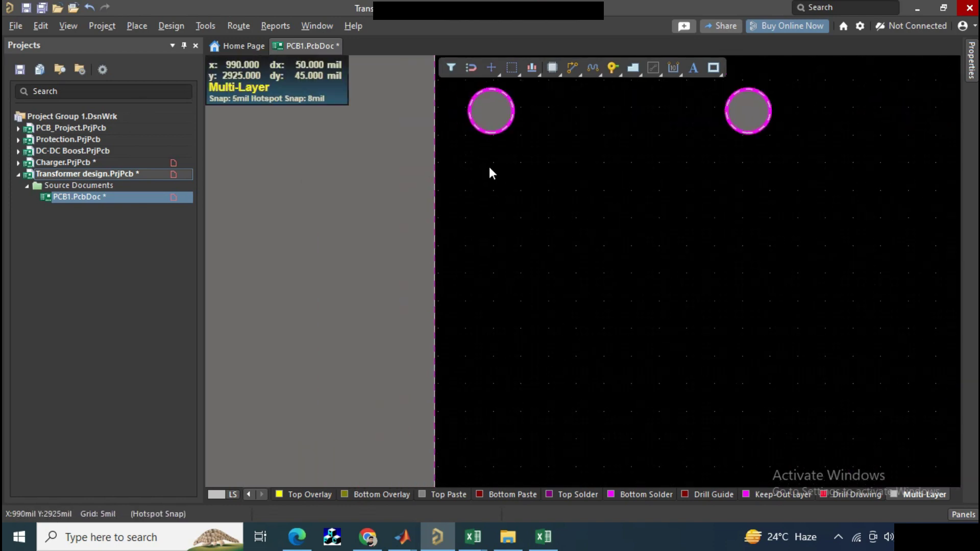
ctrl+scroll(489, 172, up, 3)
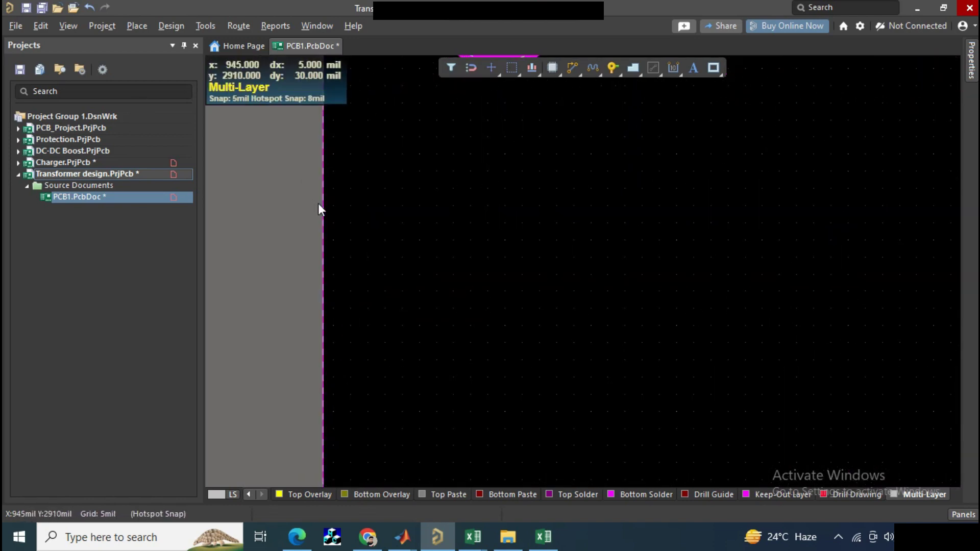
ctrl+scroll(330, 204, up, 2)
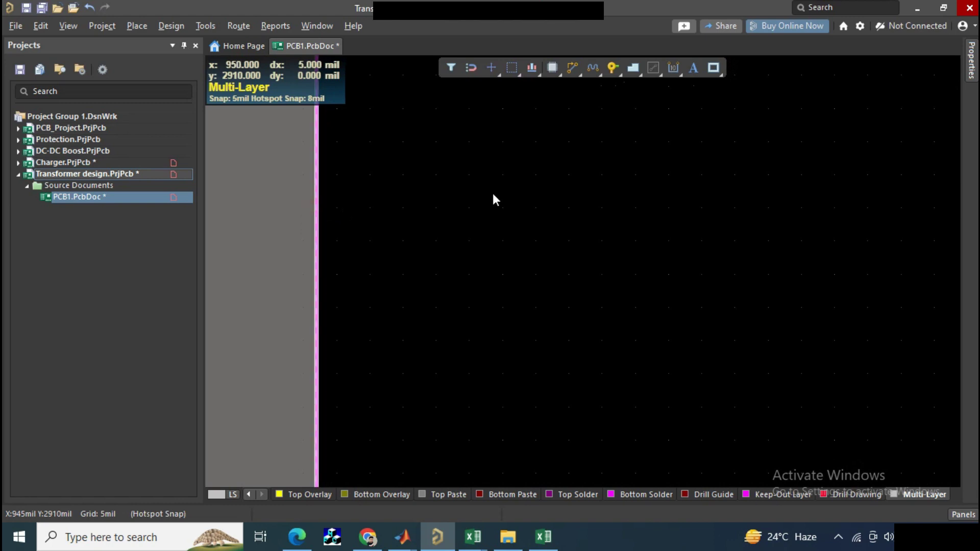
ctrl+scroll(530, 196, down, 5)
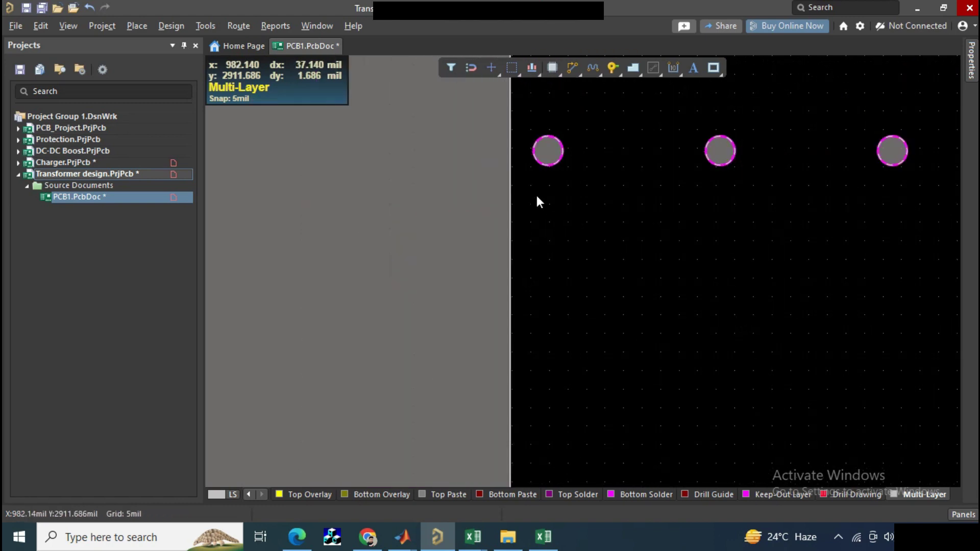
ctrl+scroll(538, 201, down, 3)
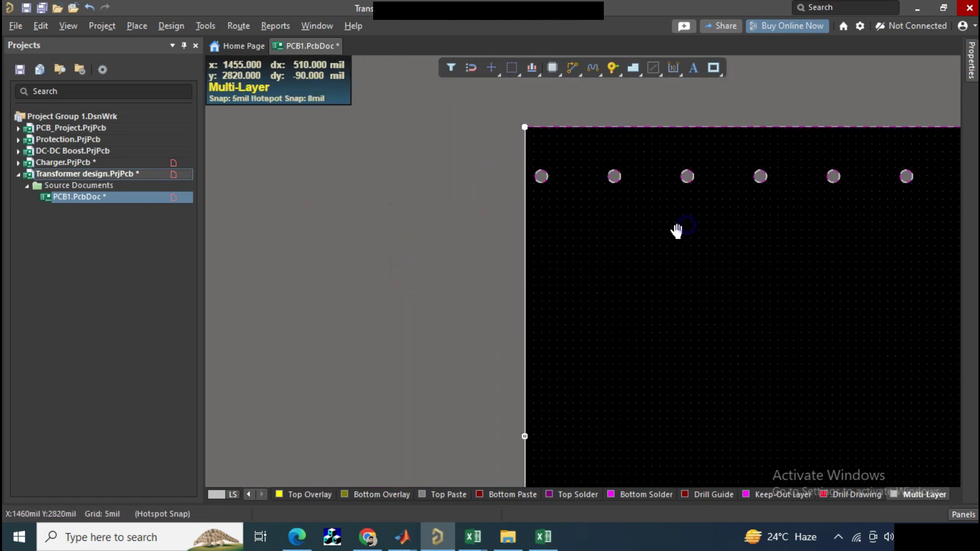
right_drag(677, 231, 546, 218)
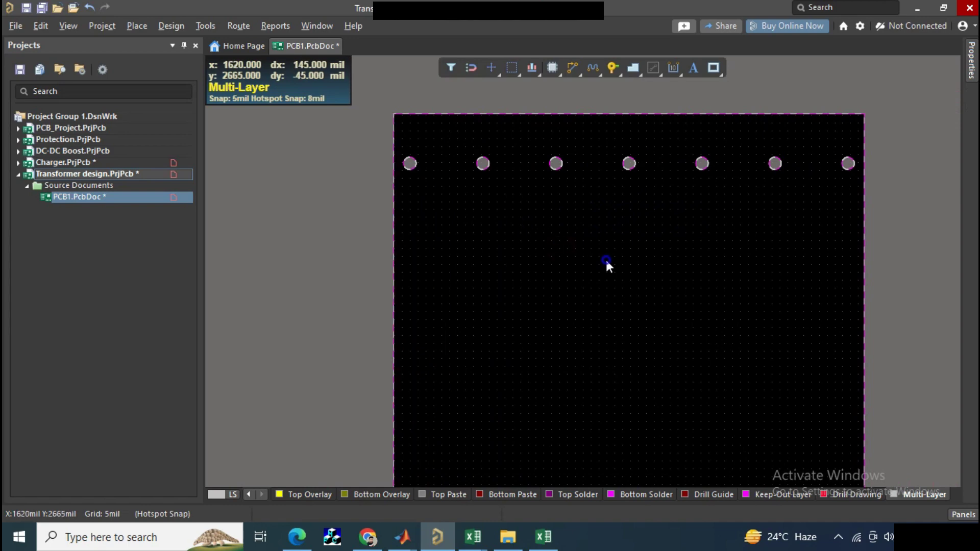
right_drag(606, 261, 476, 203)
ctrl+scroll(476, 203, down, 3)
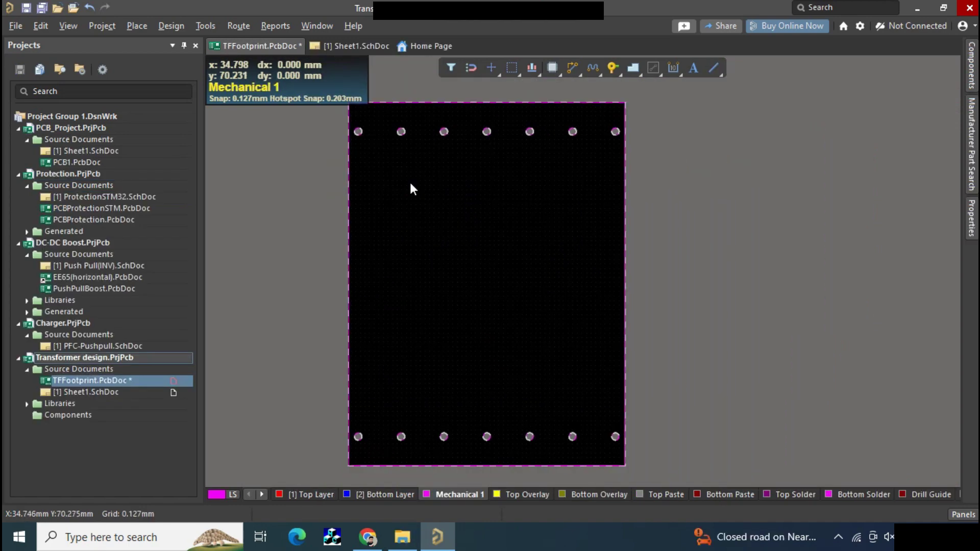
ctrl+scroll(409, 182, up, 1)
right_drag(409, 183, 391, 235)
ctrl+scroll(519, 248, up, 2)
right_drag(519, 247, 494, 319)
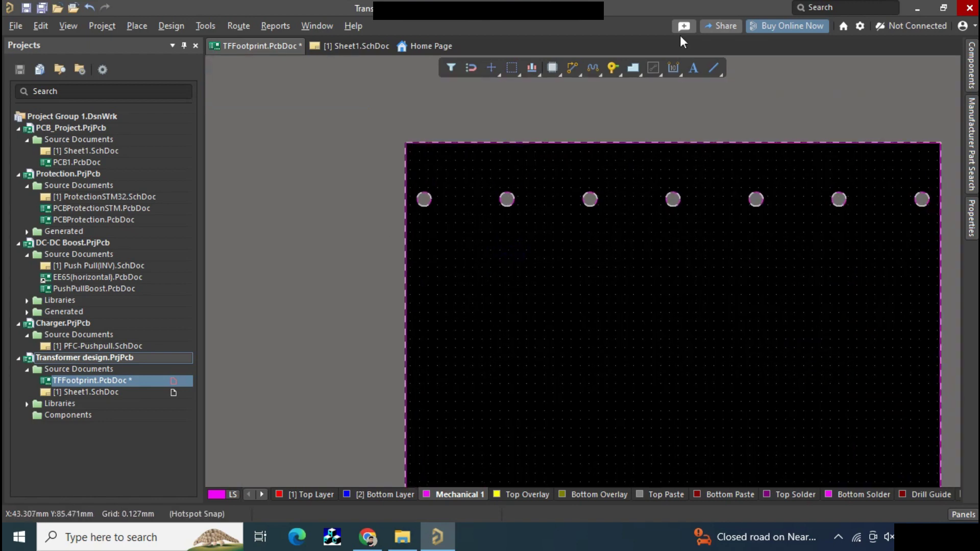
Place a single pad centred on the leftmost pin cutout of the board's upper row.
click(616, 72)
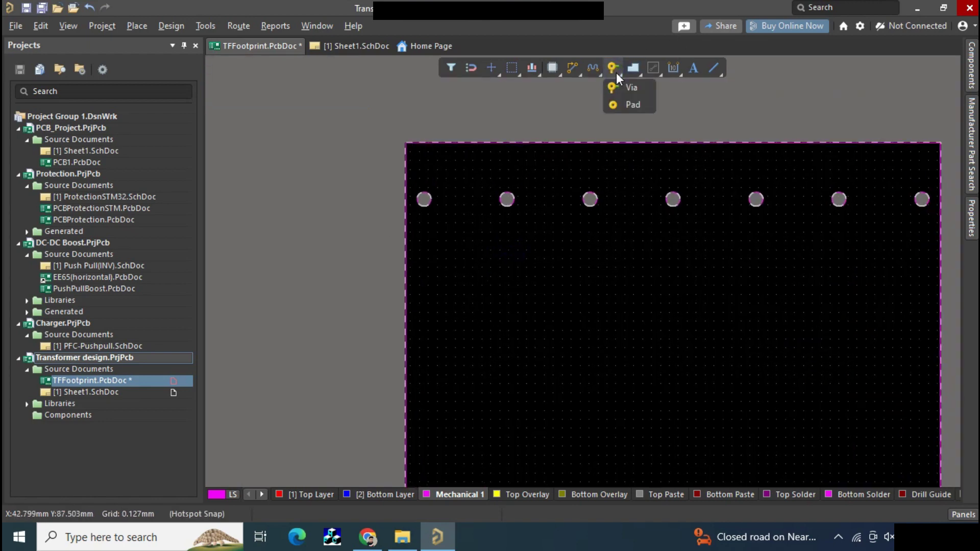
click(622, 104)
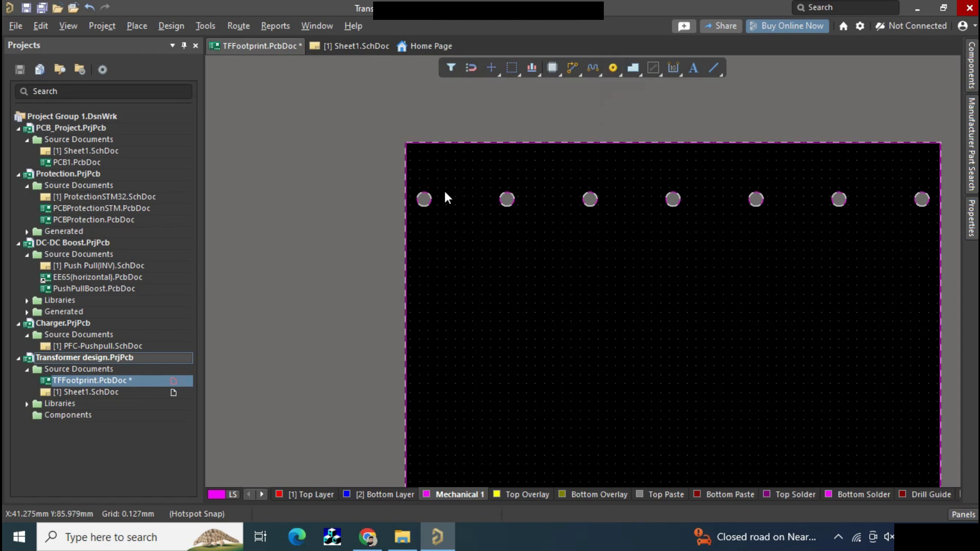
click(424, 199)
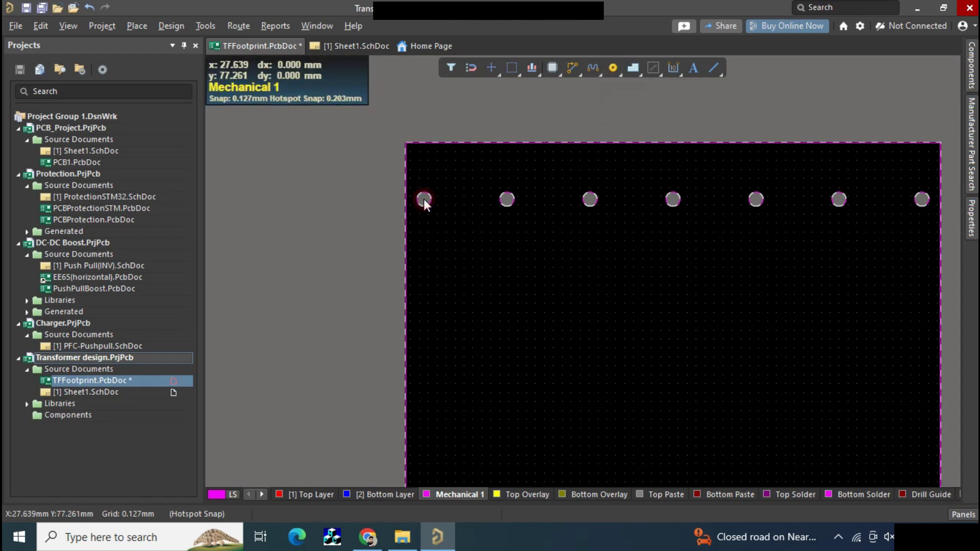
right_click(428, 204)
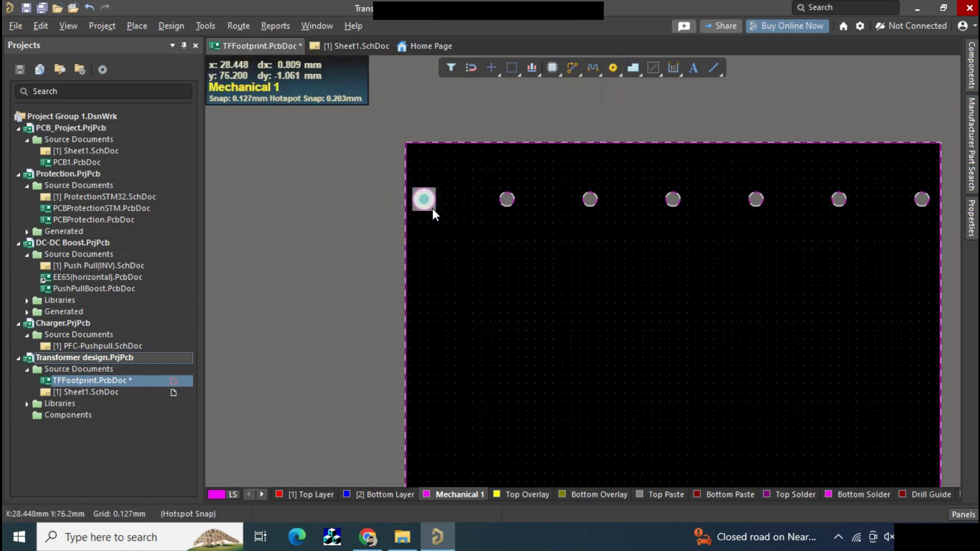
Set the new pad's round hole size to 1.1 mm and its X and Y size to 1.75 mm.
click(427, 201)
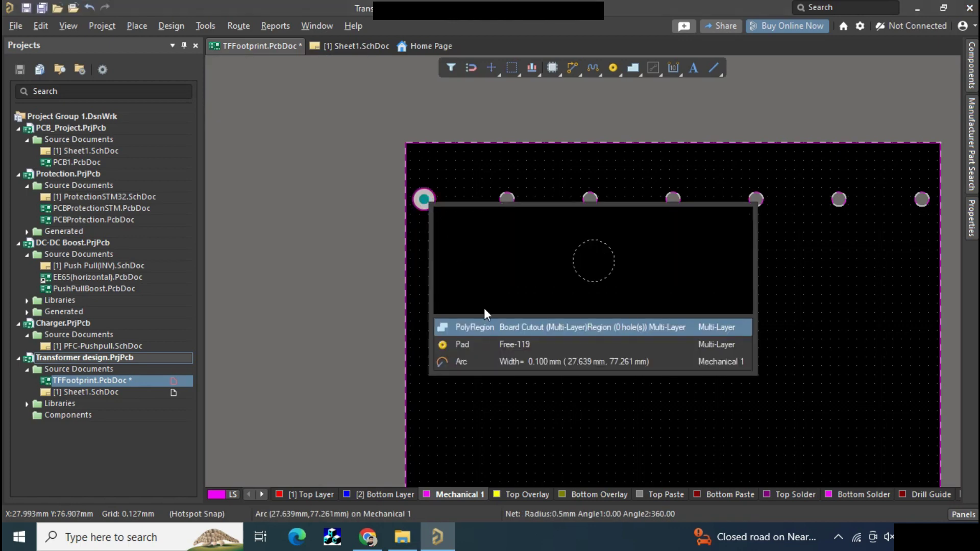
click(485, 343)
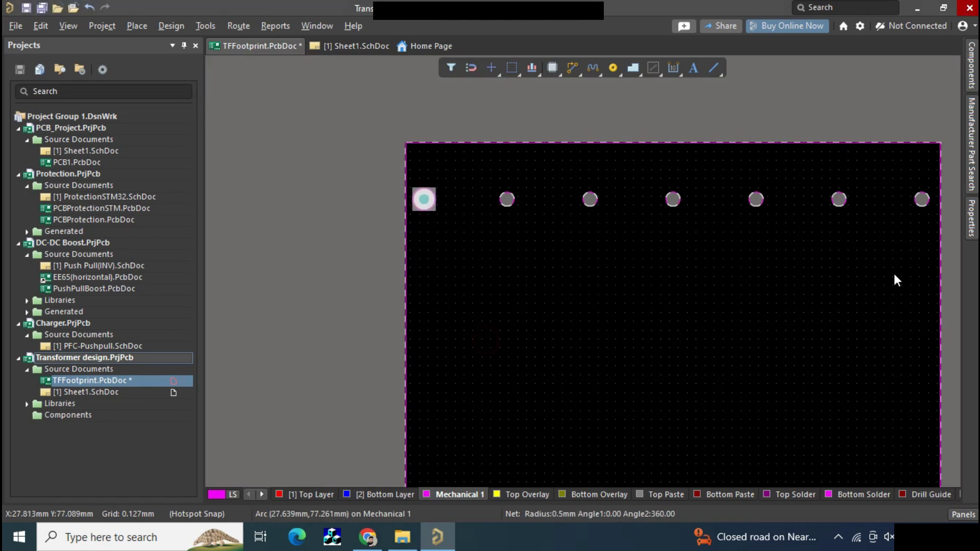
key(F11)
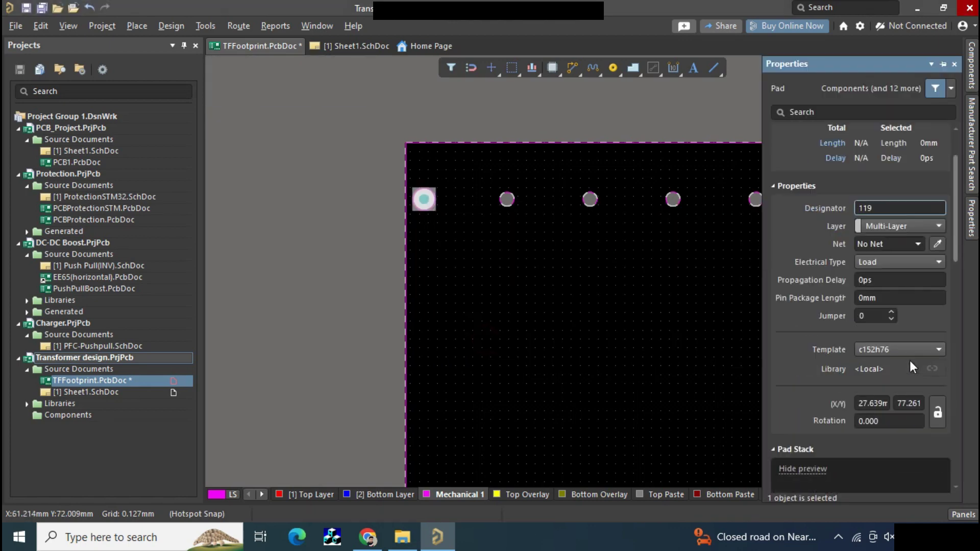
scroll(910, 360, down, 10)
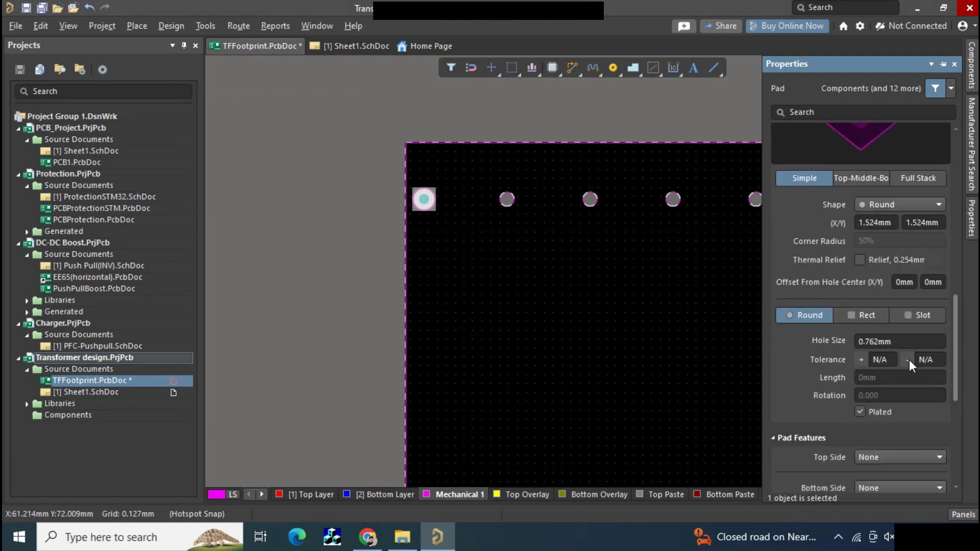
click(898, 340)
text(1.1mm)
click(875, 223)
text(1.7)
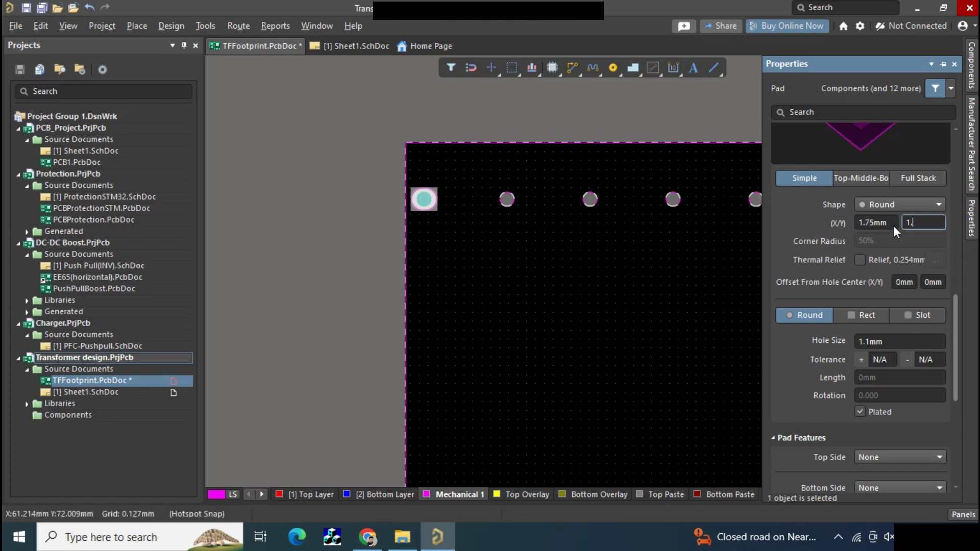
click(508, 248)
Copy the edited pad and paste it onto the second pin cutout of the upper row, centred on the circle.
right_drag(441, 259, 380, 277)
click(362, 222)
key(ctrl+c)
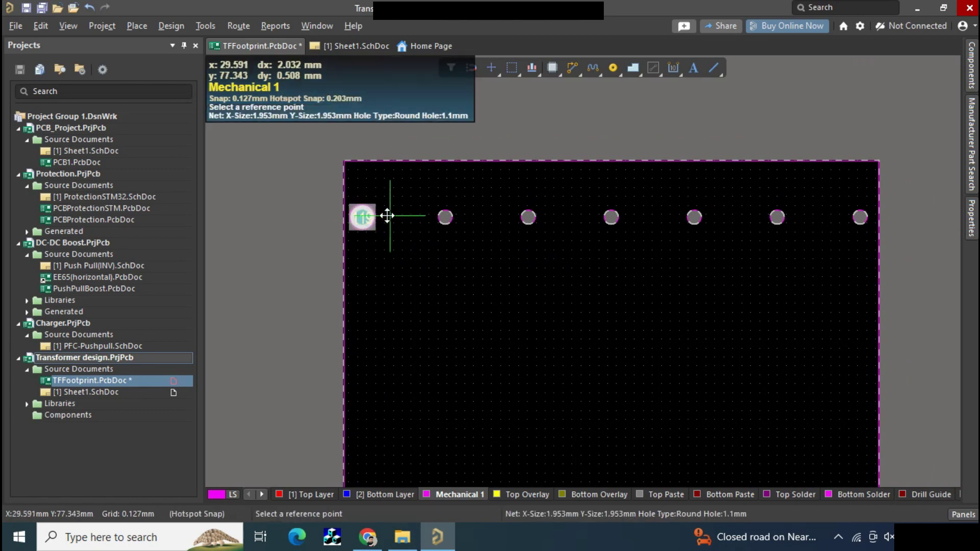
click(387, 216)
key(ctrl+v)
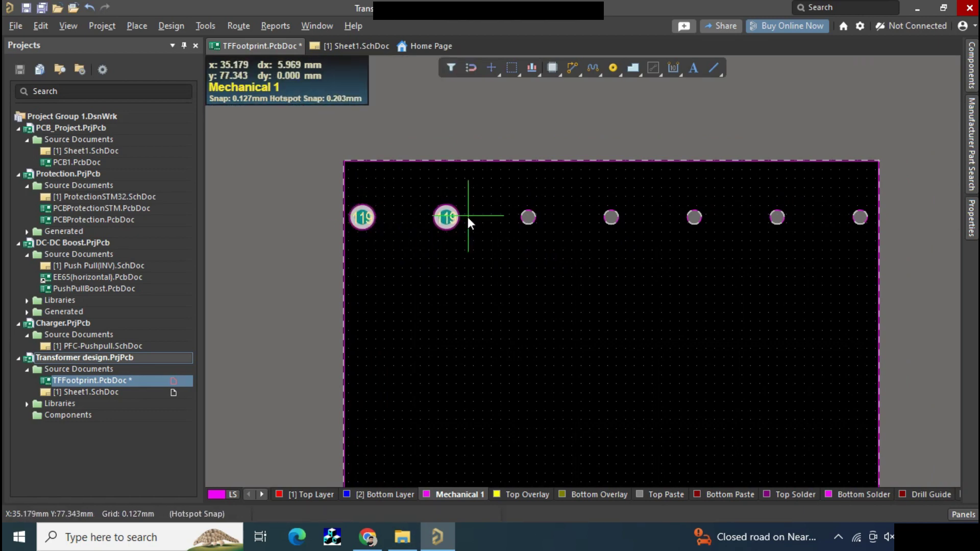
ctrl+scroll(466, 216, up, 3)
right_click(472, 249)
key(ctrl+v)
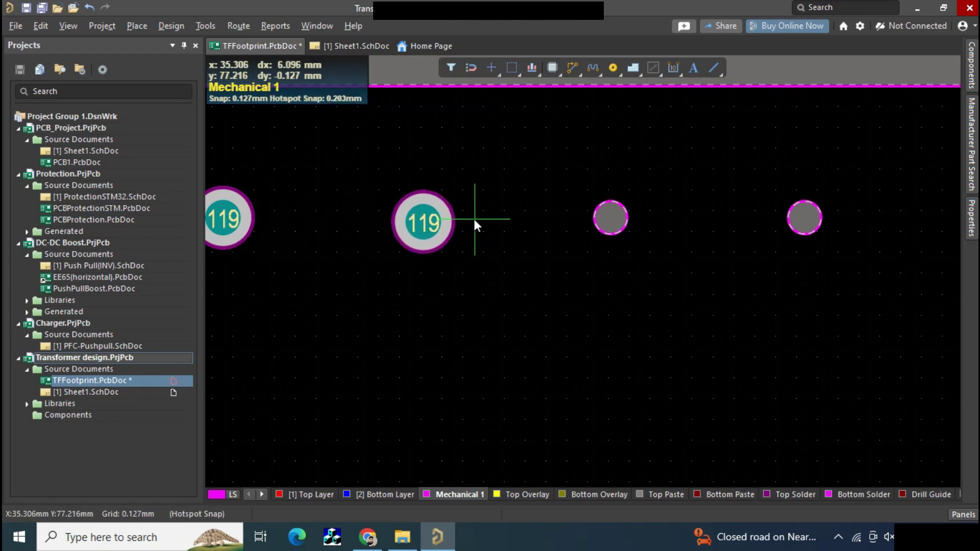
click(474, 216)
click(424, 218)
mouse_move(424, 218)
mouse_down()
mouse_move(420, 225)
mouse_move(418, 208)
mouse_up()
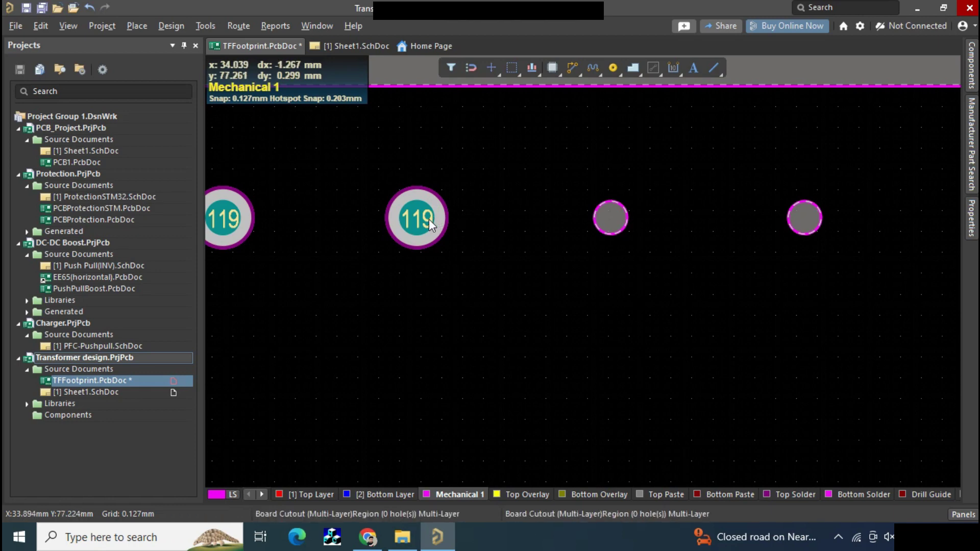
Paste copies of the pad onto the third, fourth and fifth pin cutouts of the upper row.
key(ctrl+v)
click(657, 213)
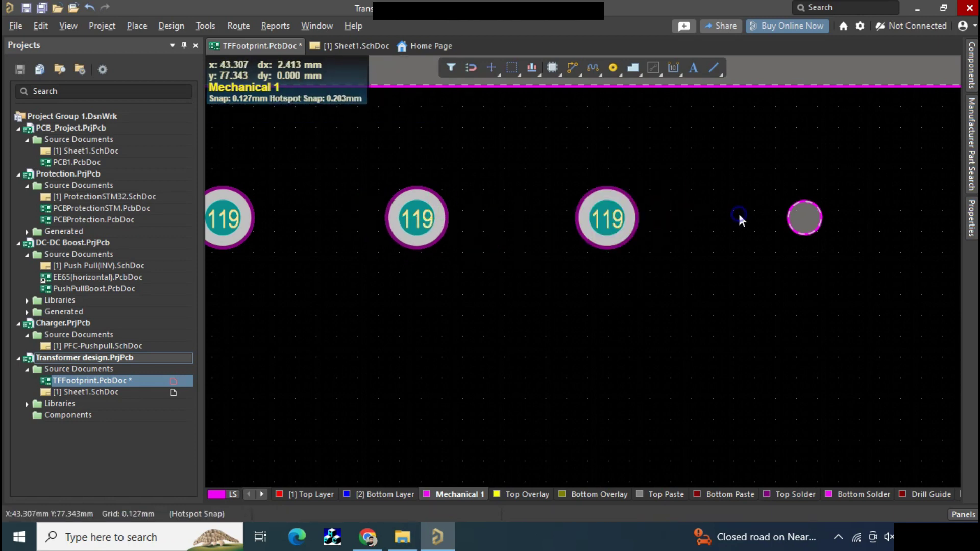
right_drag(739, 215, 552, 204)
key(ctrl+v)
click(677, 204)
key(ctrl+v)
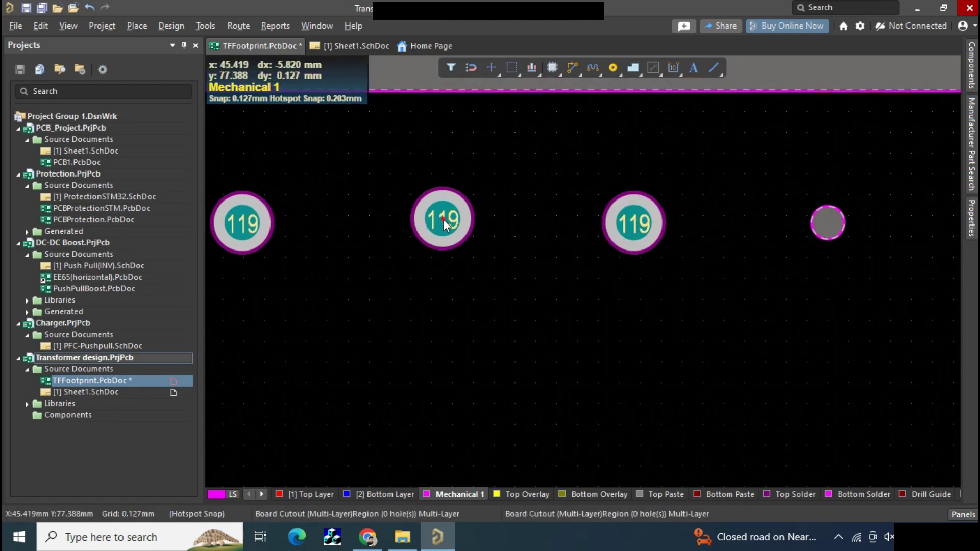
Centre the pasted pads on the fourth, third and second pin circles of the upper row.
drag(443, 217, 443, 223)
right_drag(365, 215, 534, 165)
drag(408, 171, 408, 172)
right_drag(365, 212, 538, 275)
drag(395, 240, 388, 242)
Paste a copy of the pad onto the sixth pin cutout of the upper row, centred on its circle.
right_drag(950, 258, 406, 275)
key(ctrl+v)
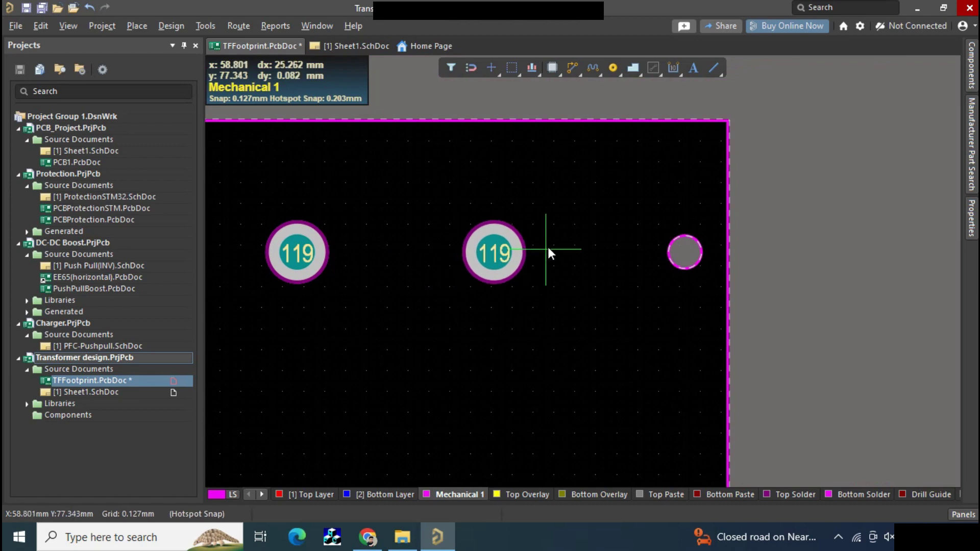
click(550, 245)
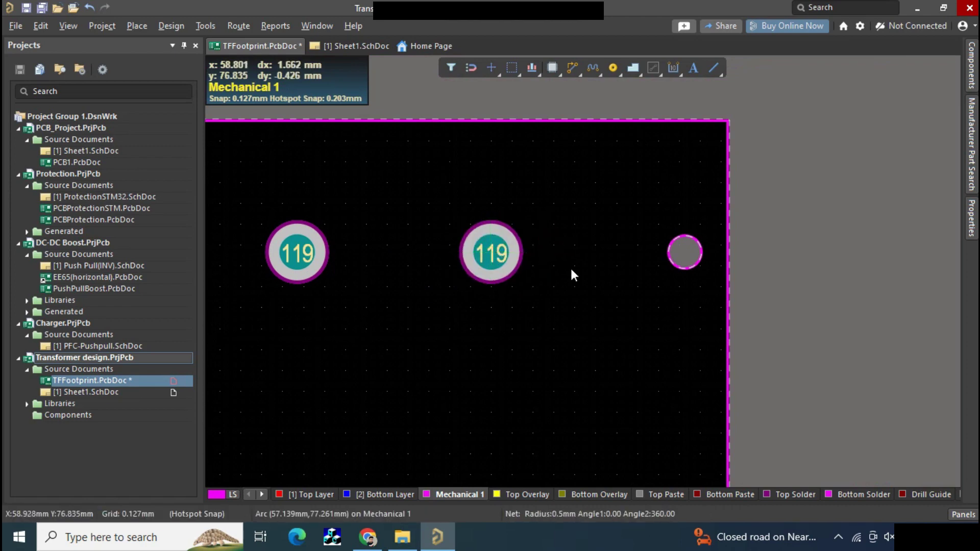
Paste copies of the pad onto the rightmost pin cutouts of the upper and lower rows, centred on their circles.
key(ctrl+v)
click(737, 246)
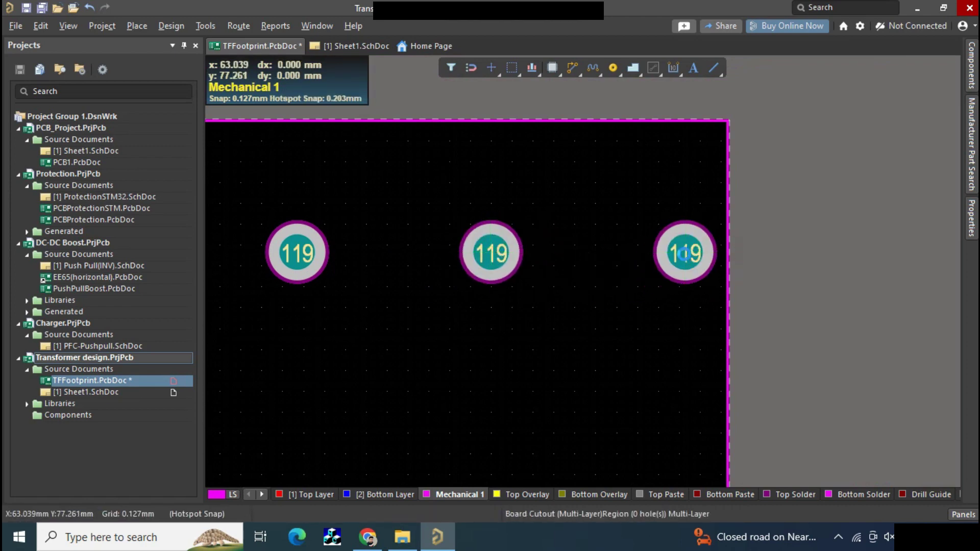
ctrl+scroll(646, 326, down, 2)
ctrl+scroll(646, 325, down, 6)
right_drag(644, 326, 618, 148)
right_drag(582, 221, 538, 96)
right_drag(551, 383, 599, 317)
ctrl+scroll(531, 390, up, 1)
ctrl+scroll(531, 396, up, 4)
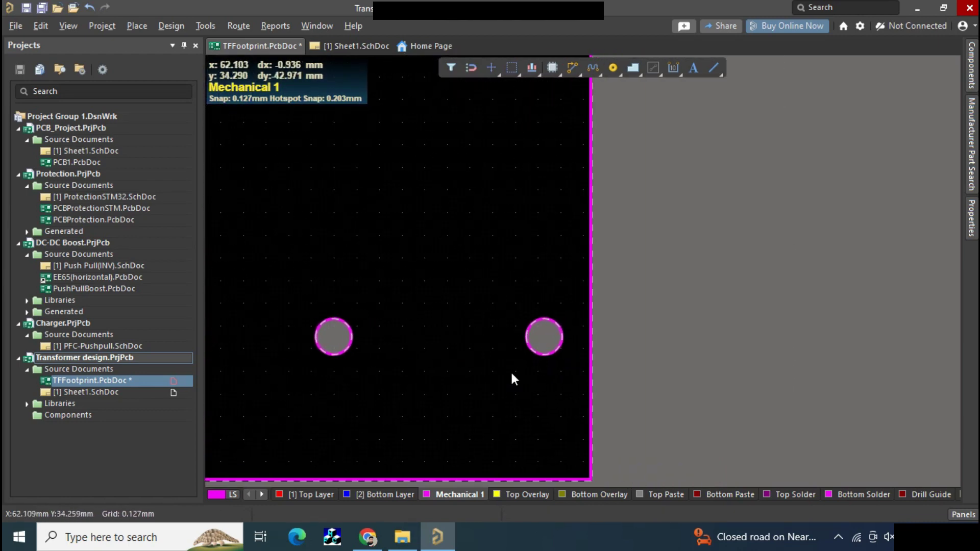
key(ctrl+v)
click(606, 331)
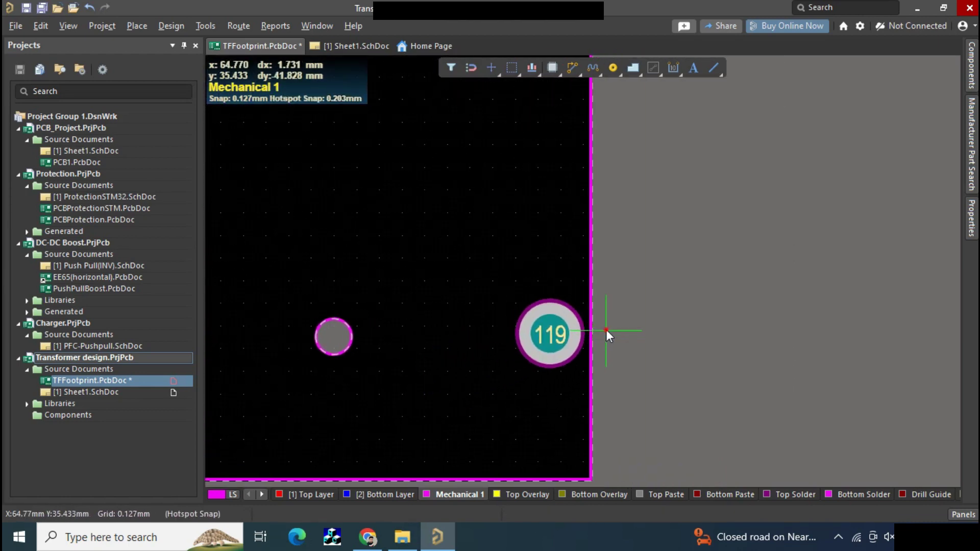
click(546, 336)
Paste copies of the pad onto the second and third pin cutouts from the right of the lower row, centred on their circles.
key(ctrl+v)
click(392, 333)
right_drag(360, 288, 524, 268)
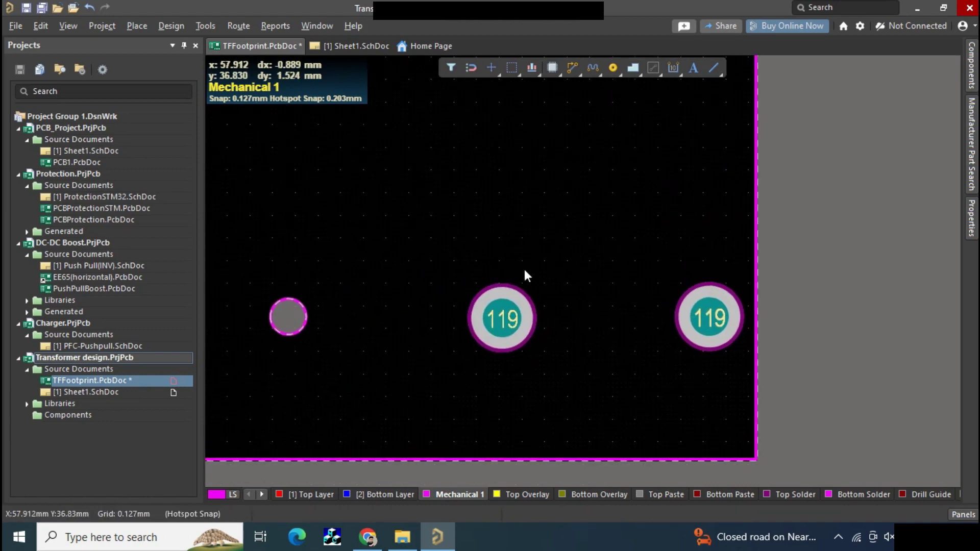
right_drag(412, 274, 504, 290)
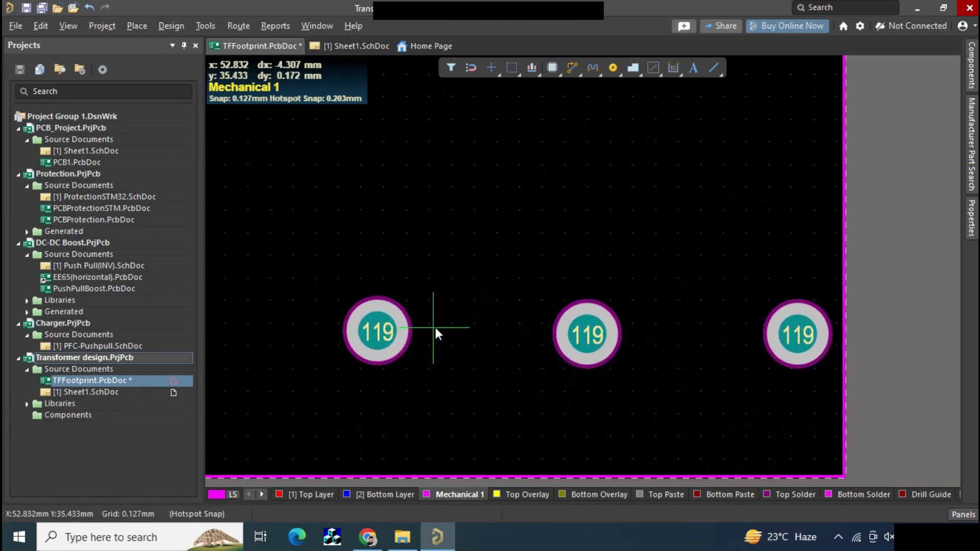
click(433, 328)
drag(379, 328, 376, 333)
Paste copies of the pad onto the fourth and fifth pin cutouts from the right of the lower row, centred on their circles.
right_drag(306, 286, 512, 279)
key(ctrl+v)
click(431, 270)
drag(419, 271, 373, 326)
right_drag(334, 286, 535, 288)
click(370, 330)
key(Escape)
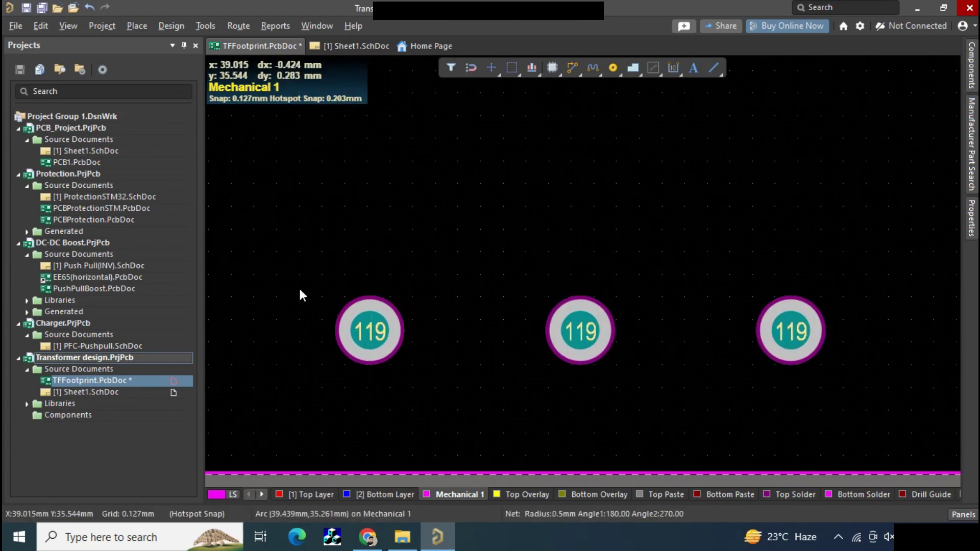
Paste copies of the pad onto the two remaining pin cutouts at the left end of the lower row, centred on their circles.
right_drag(276, 278, 464, 313)
key(ctrl+v)
click(451, 320)
drag(397, 321, 350, 370)
right_drag(304, 310, 471, 275)
key(ctrl+v)
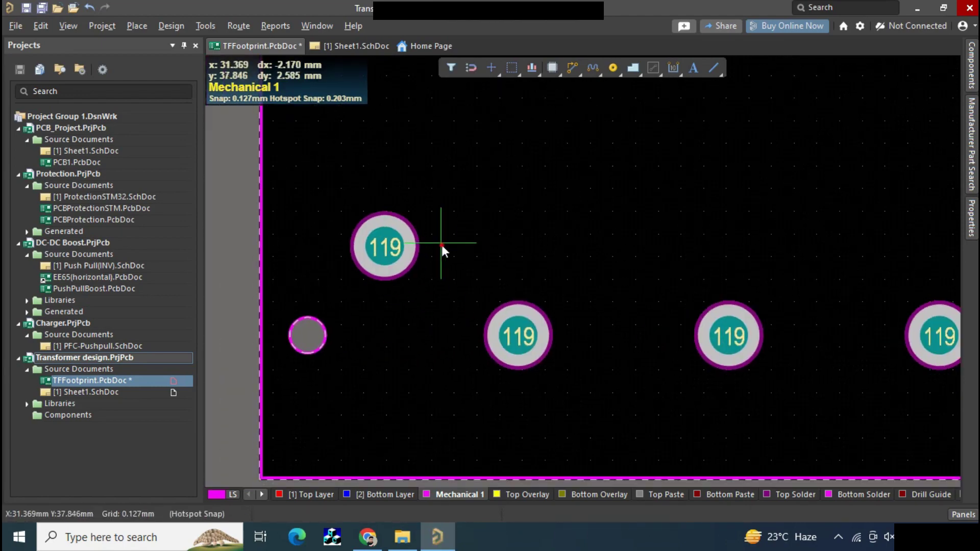
drag(442, 250, 304, 335)
Save the TFFootprint.PcbDoc board document with pads on both pin rows.
ctrl+scroll(445, 302, down, 2)
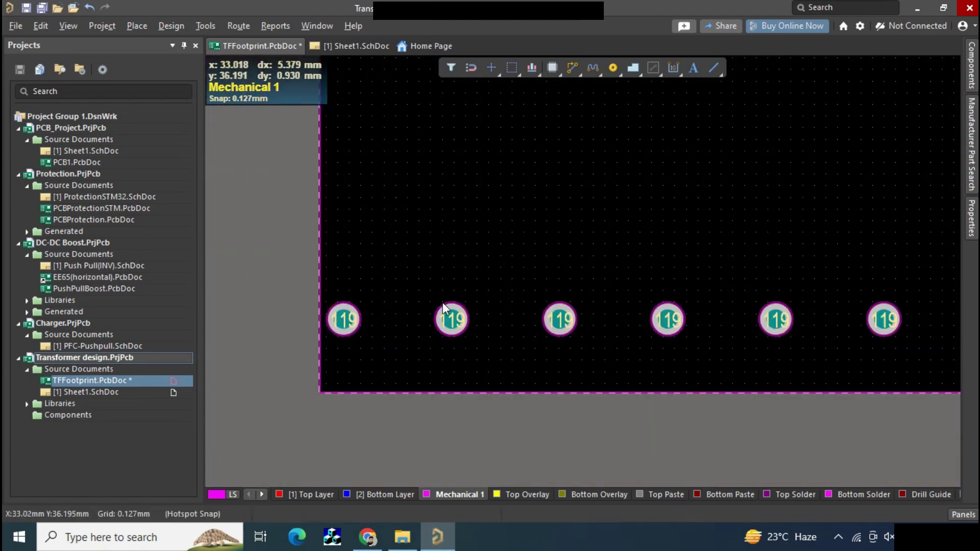
ctrl+scroll(445, 302, down, 4)
right_drag(526, 220, 406, 363)
ctrl+scroll(457, 301, up, 1)
key(ctrl+s)
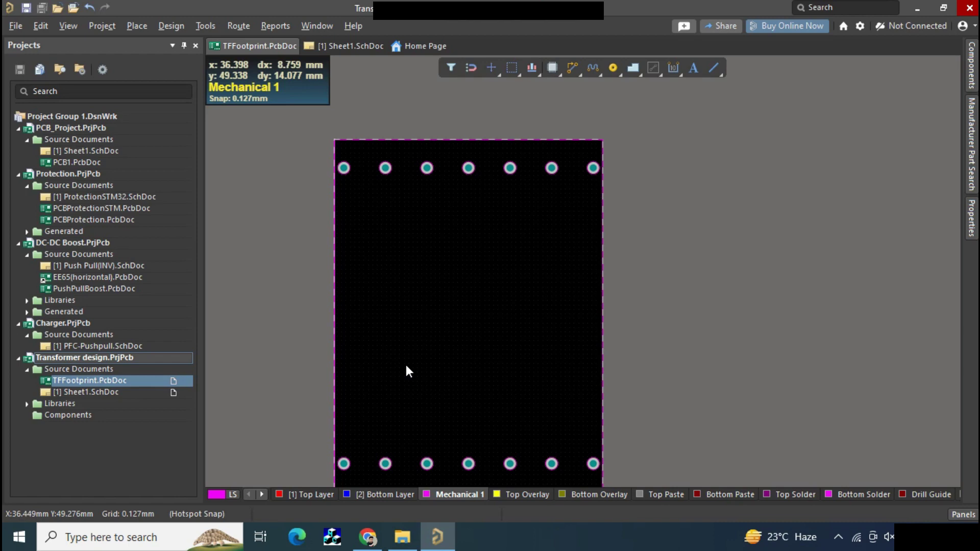
ctrl+scroll(460, 319, up, 1)
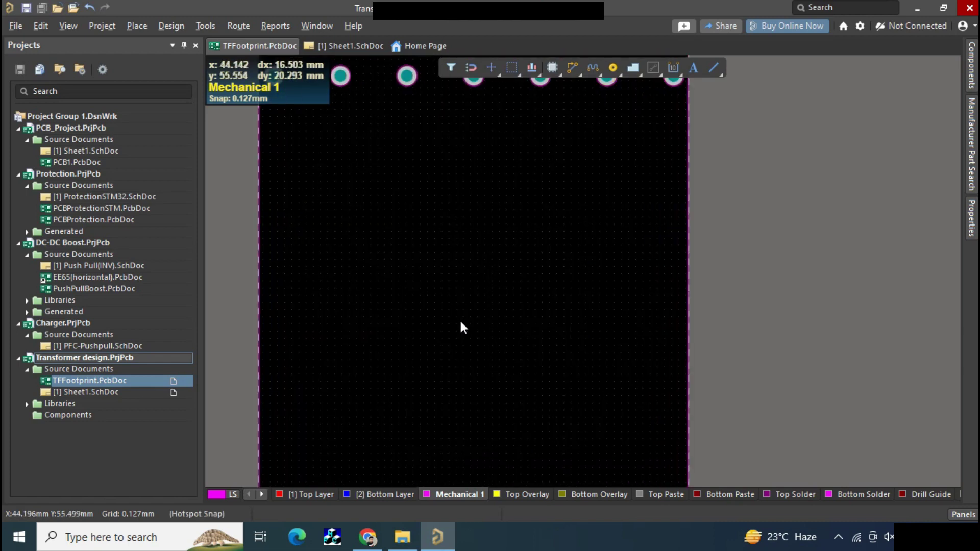
ctrl+scroll(463, 327, down, 1)
ctrl+scroll(461, 322, down, 1)
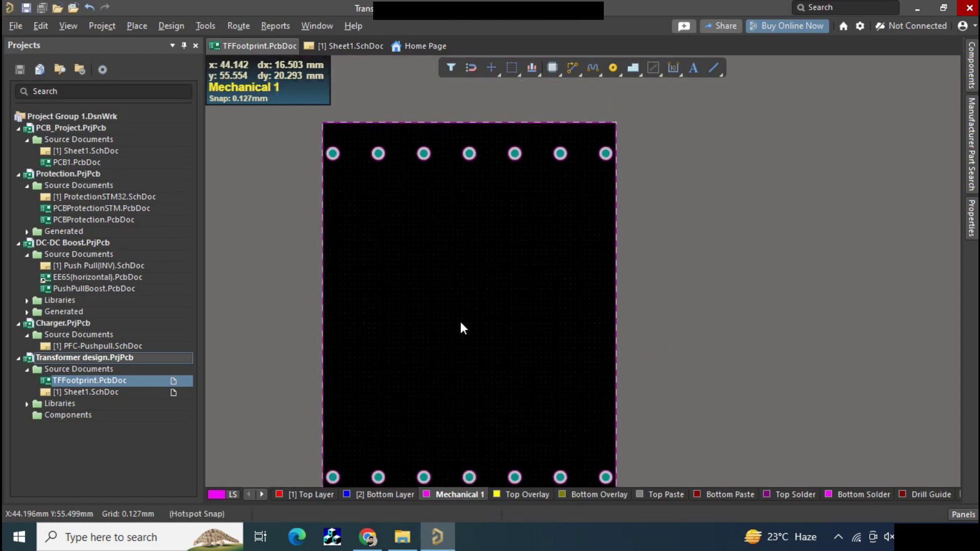
right_drag(458, 344, 460, 313)
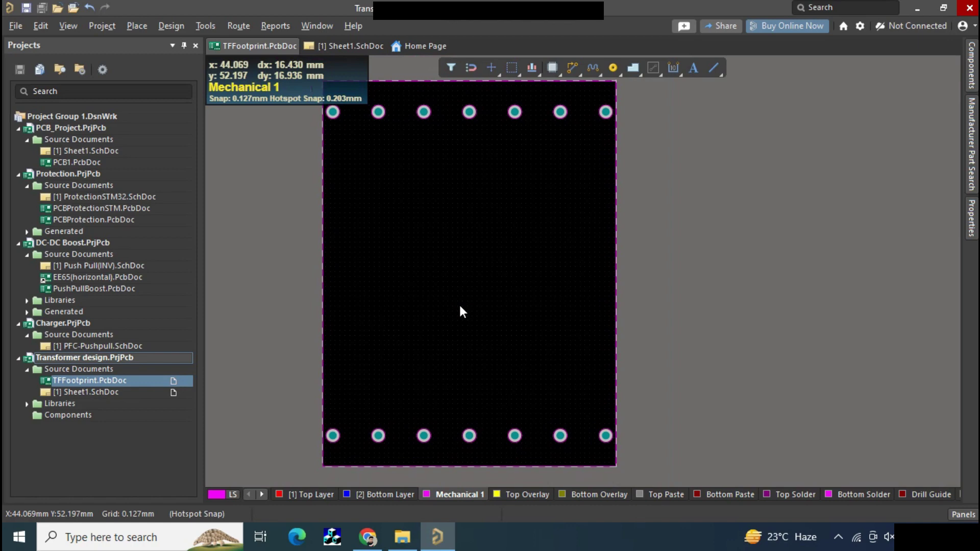